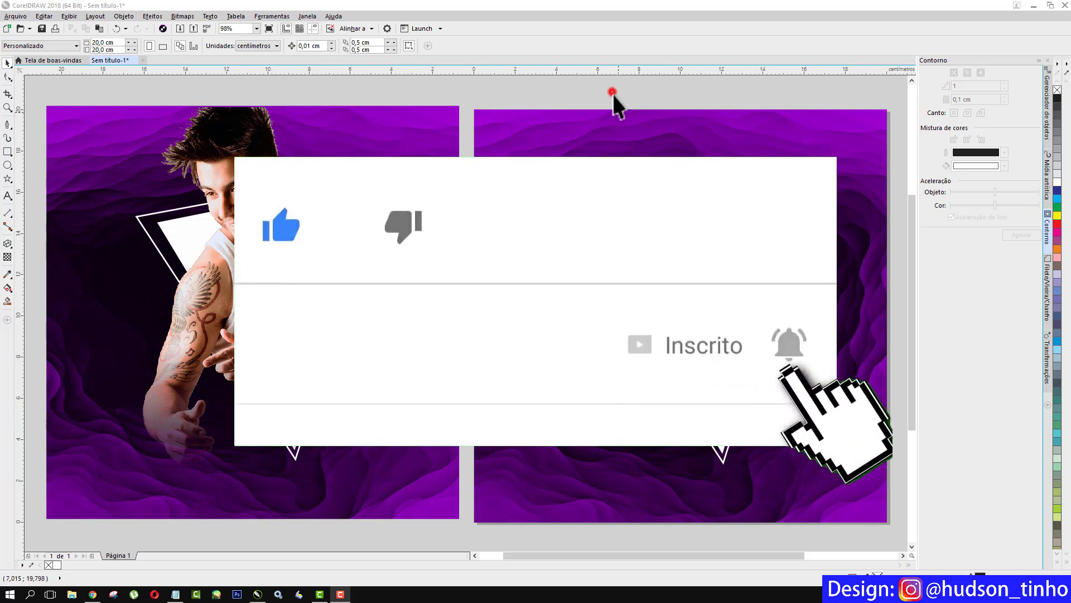
left_click(364, 146)
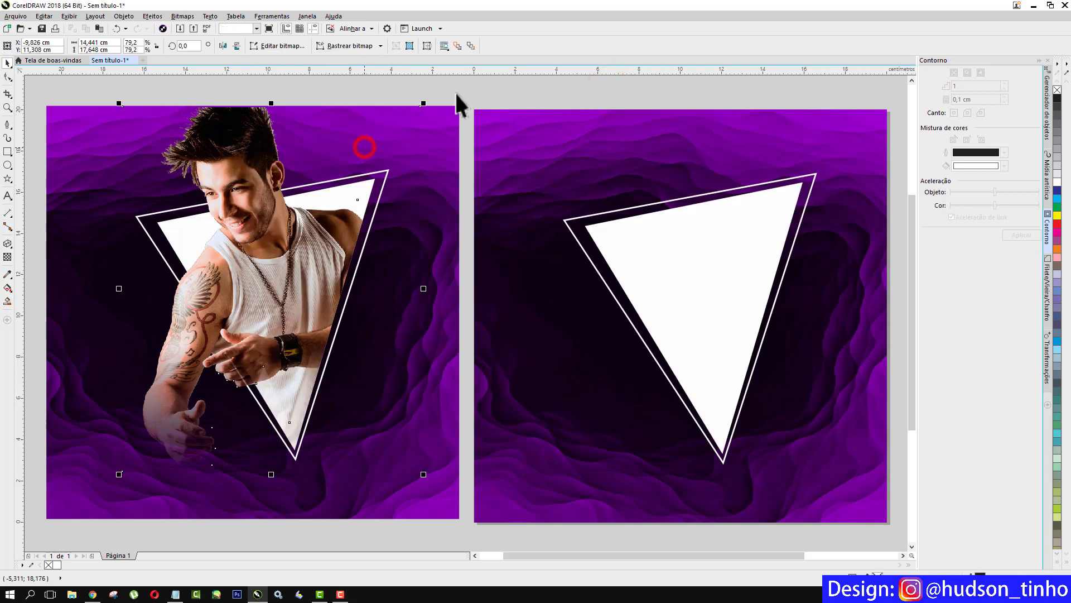
left_click(417, 75)
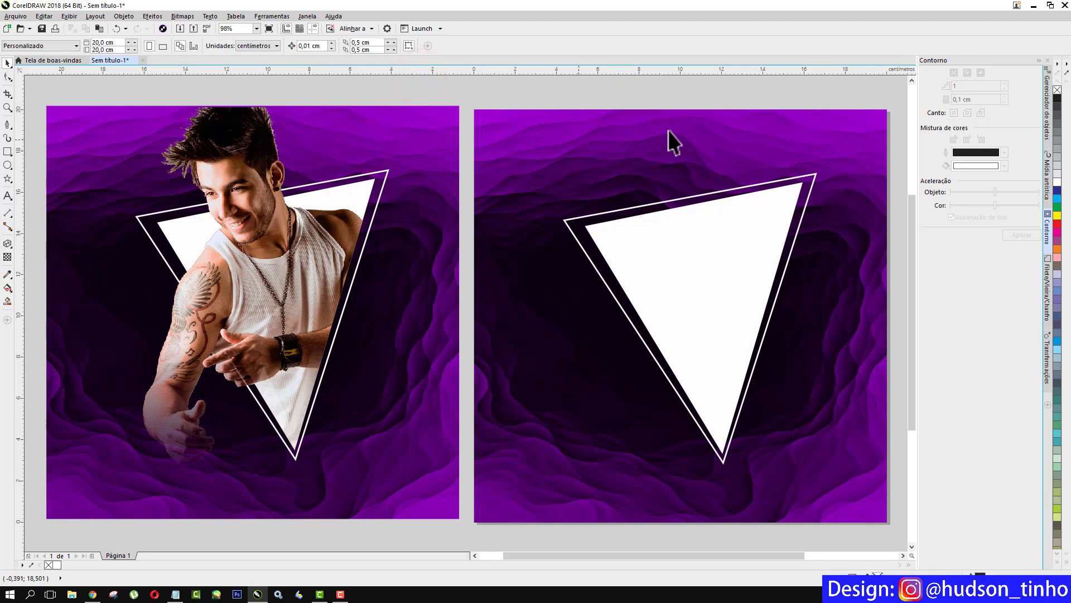
left_click(681, 92)
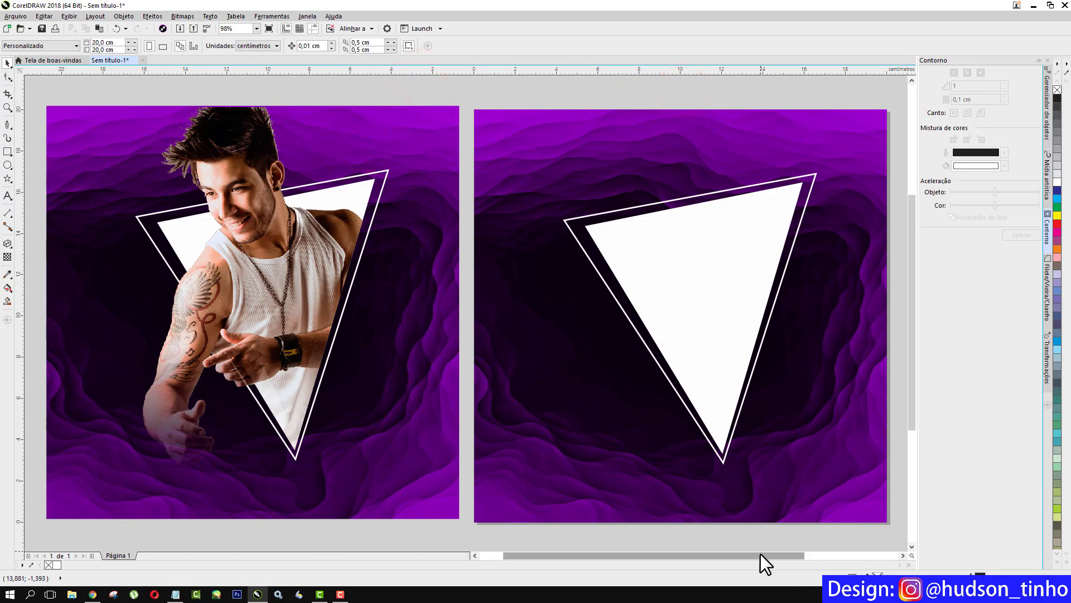
left_click_drag(760, 555, 769, 556)
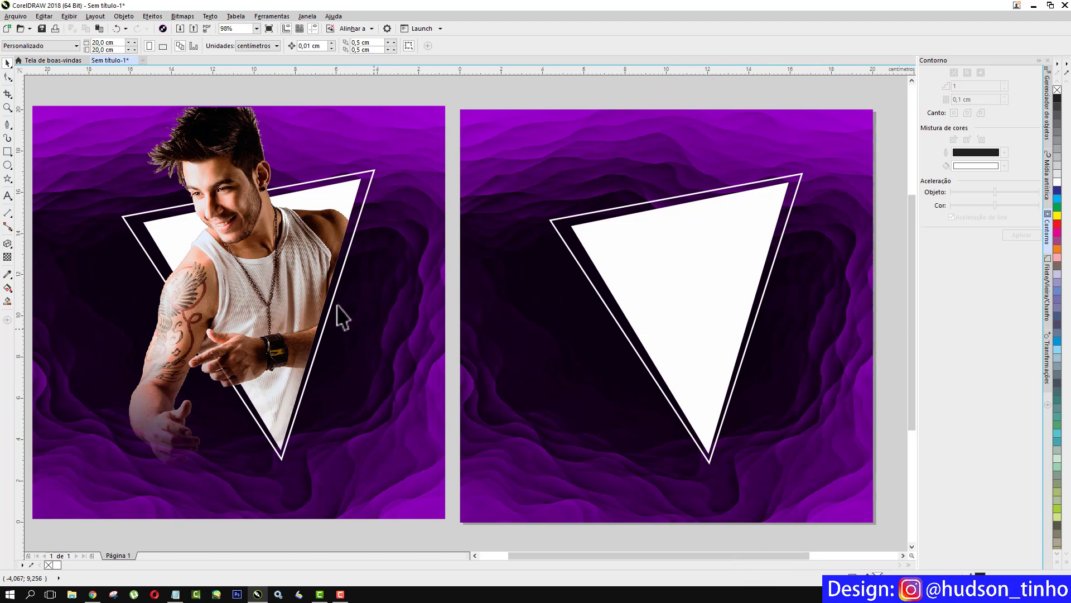
Delete the finished example artwork beside the page, leaving only the purple background with the empty white triangle
scroll(337, 307, "down", 3)
left_click_drag(375, 419, 410, 459)
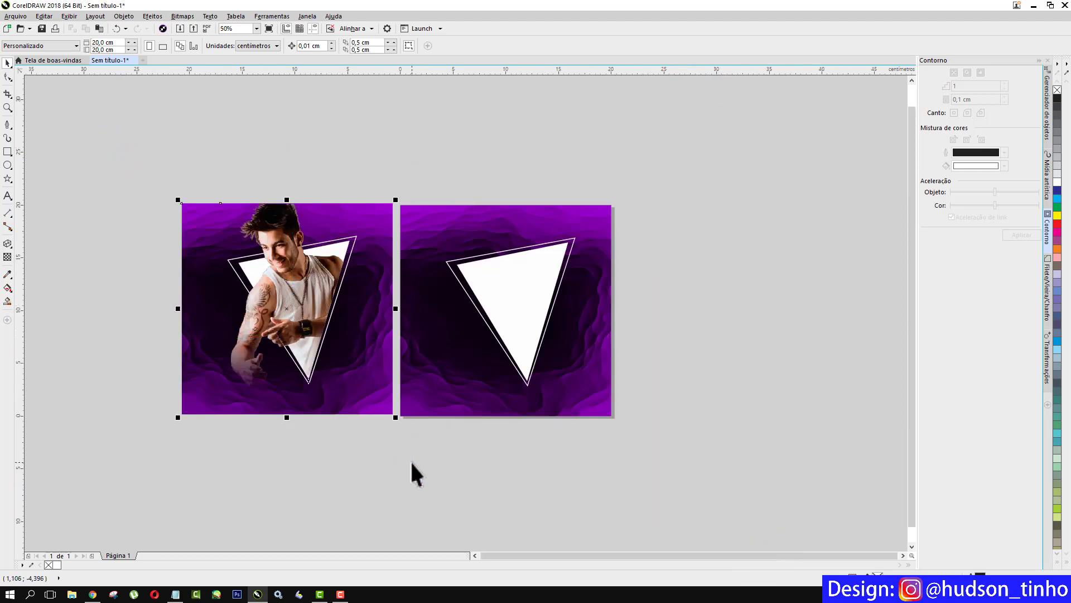
key("Delete")
key("F4")
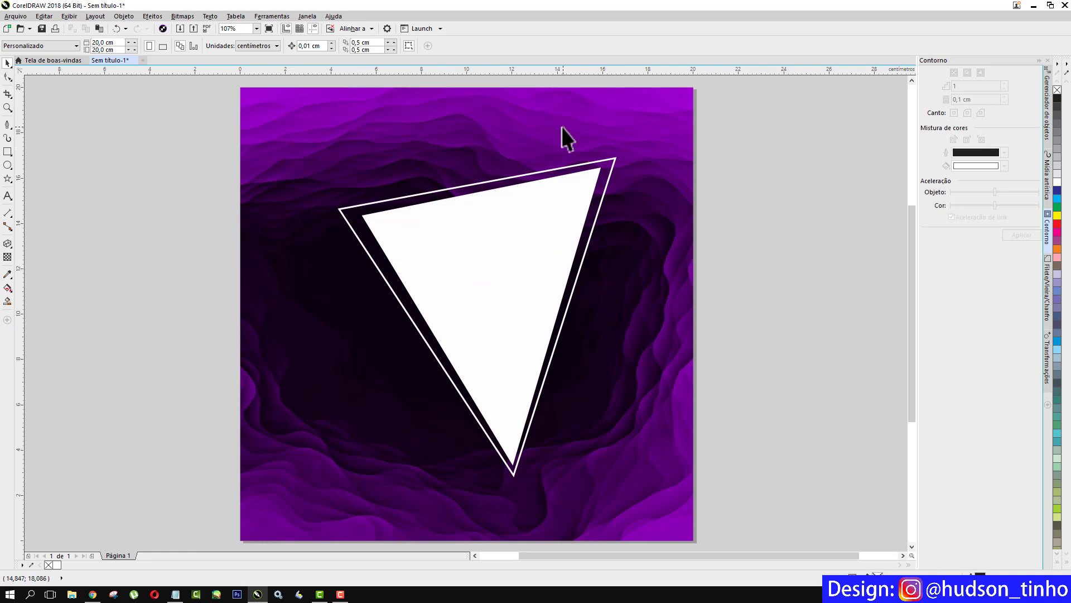
left_click(550, 191)
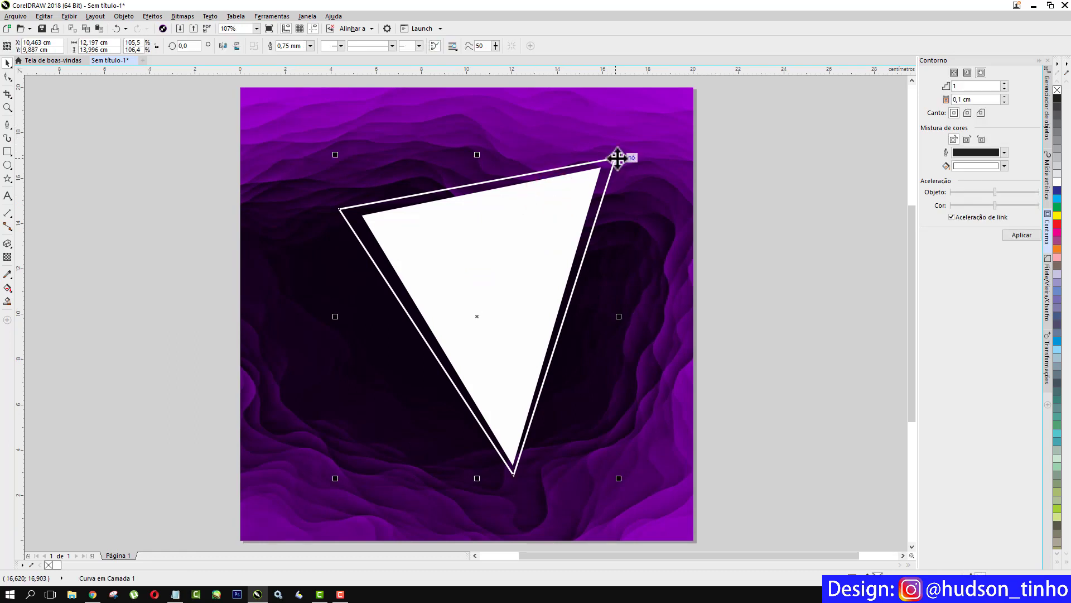
left_click(208, 178)
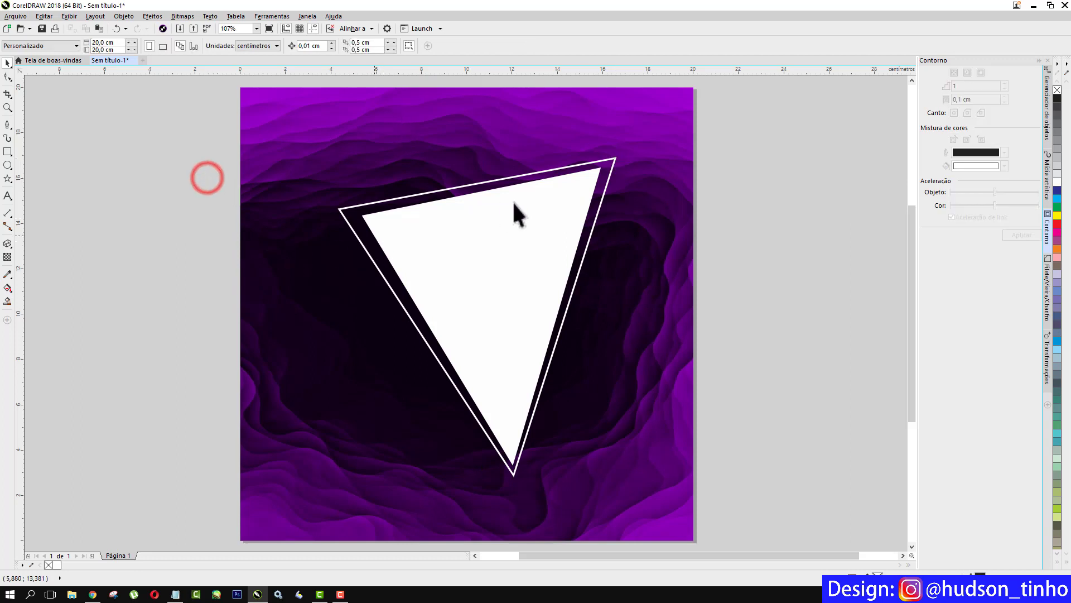
Import the PNG photo of the singer in sunglasses from the desktop and place it about 10.96 cm wide by 14.53 cm high
right_click(134, 139)
left_click(171, 191)
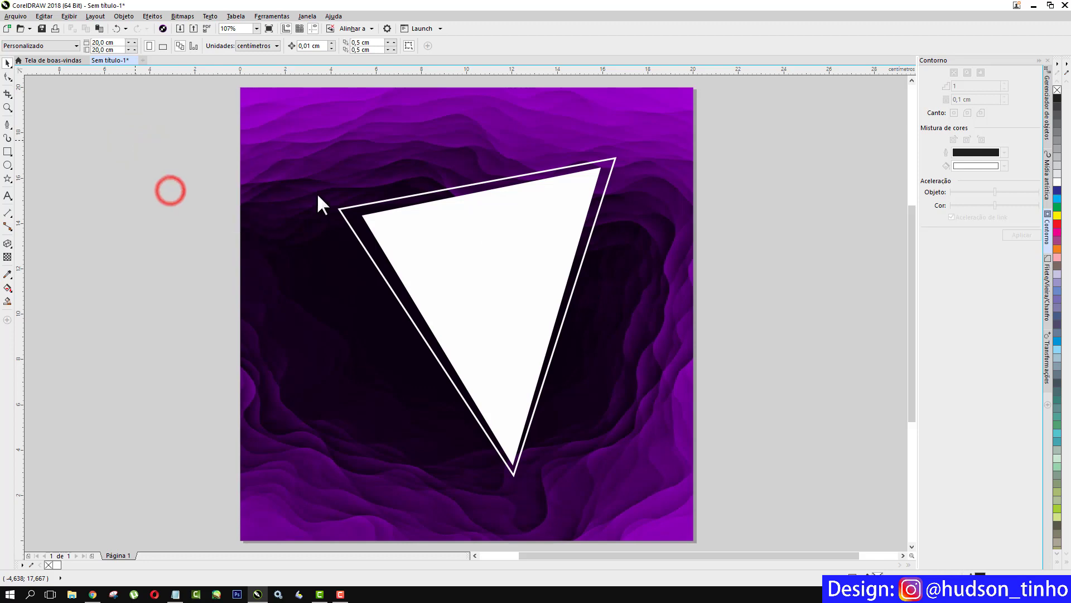
left_click_drag(546, 210, 550, 241)
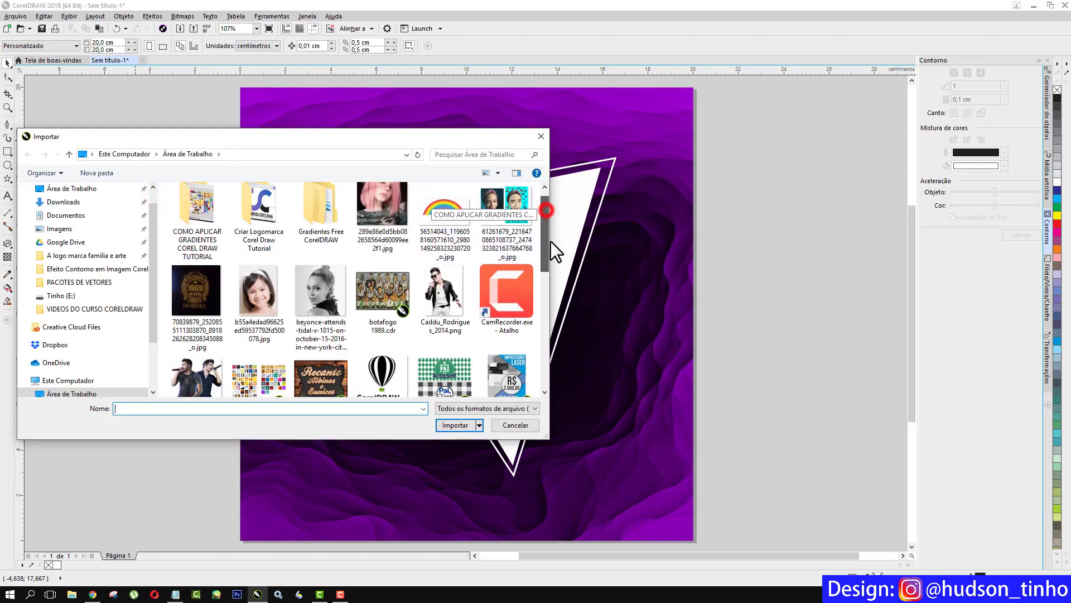
scroll(550, 241, "down", 2)
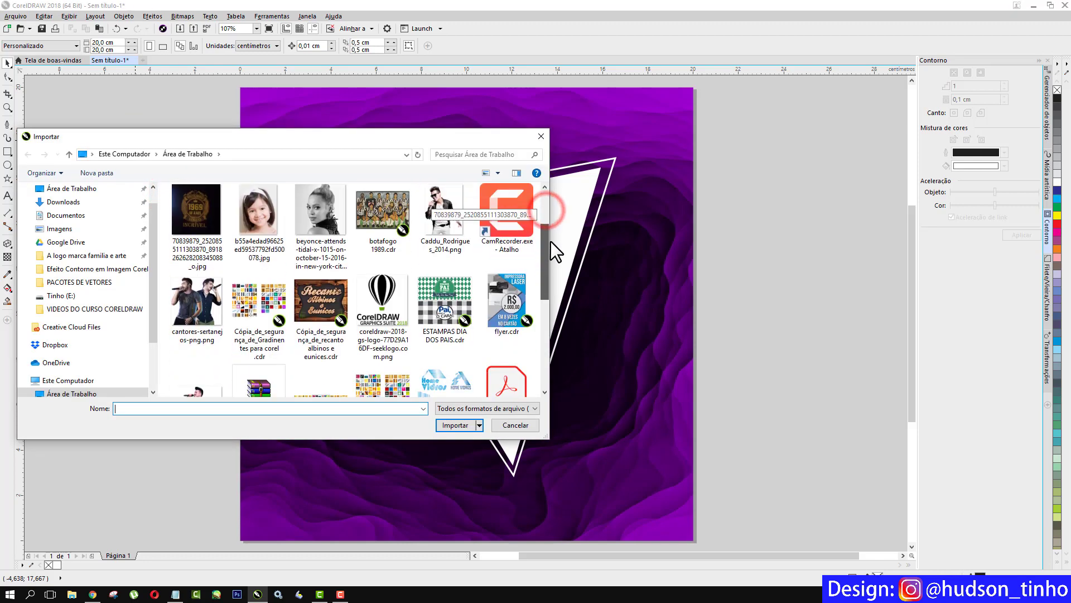
left_click(444, 221)
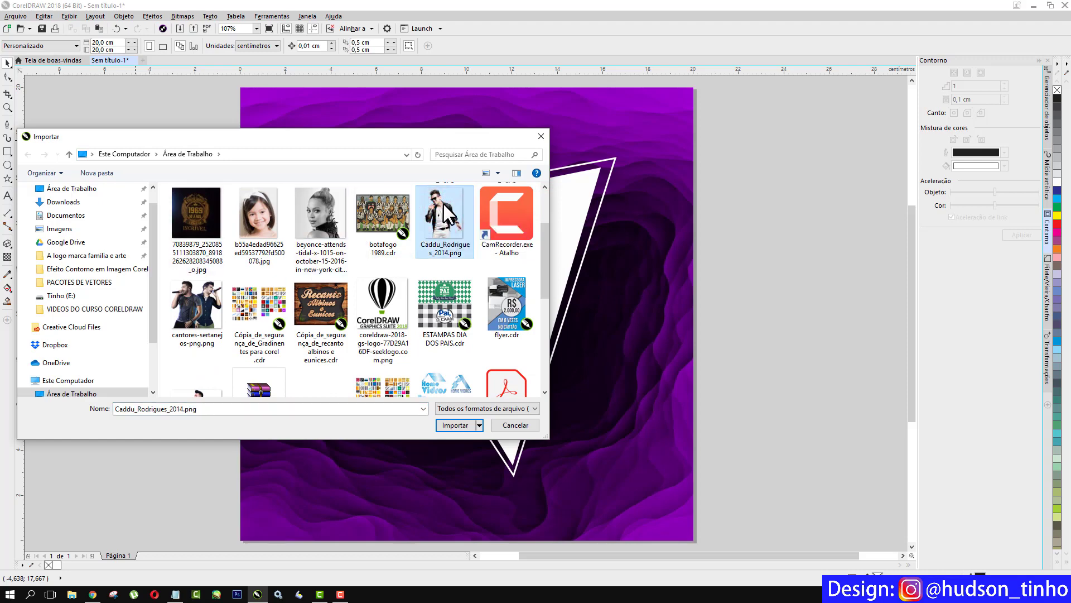
left_click(455, 426)
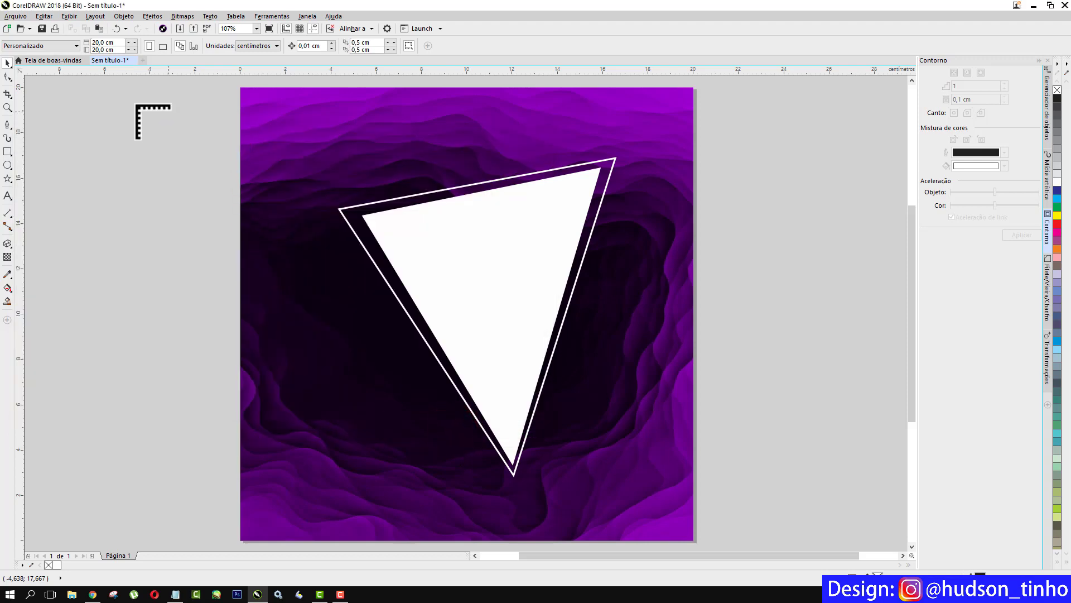
left_click_drag(134, 104, 473, 431)
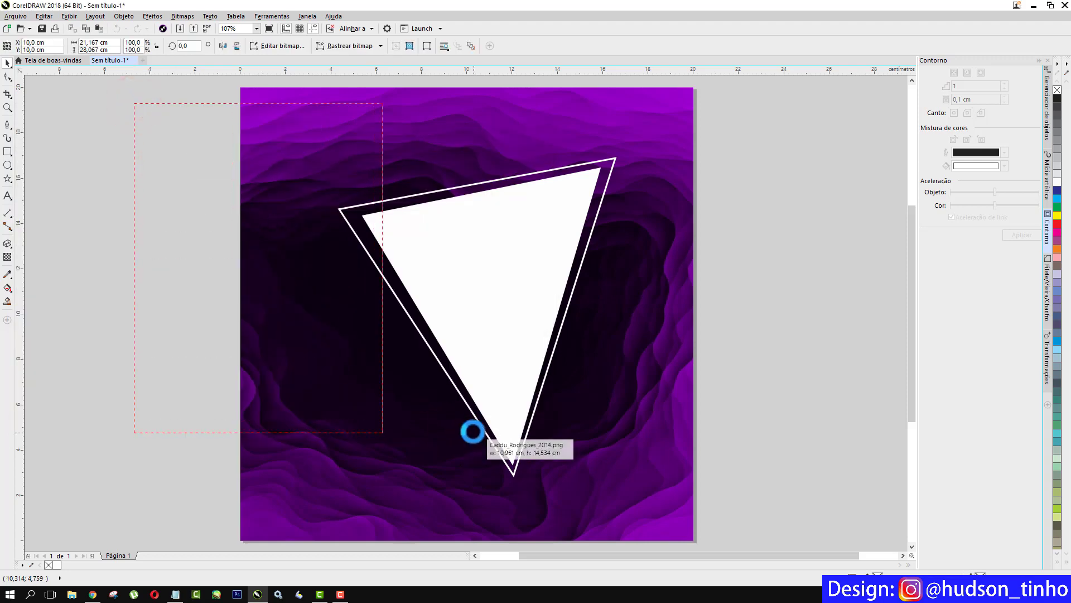
Move the singer photo over the white triangle and enlarge it to about 12.15 × 16.11 cm
left_click_drag(222, 244, 467, 285)
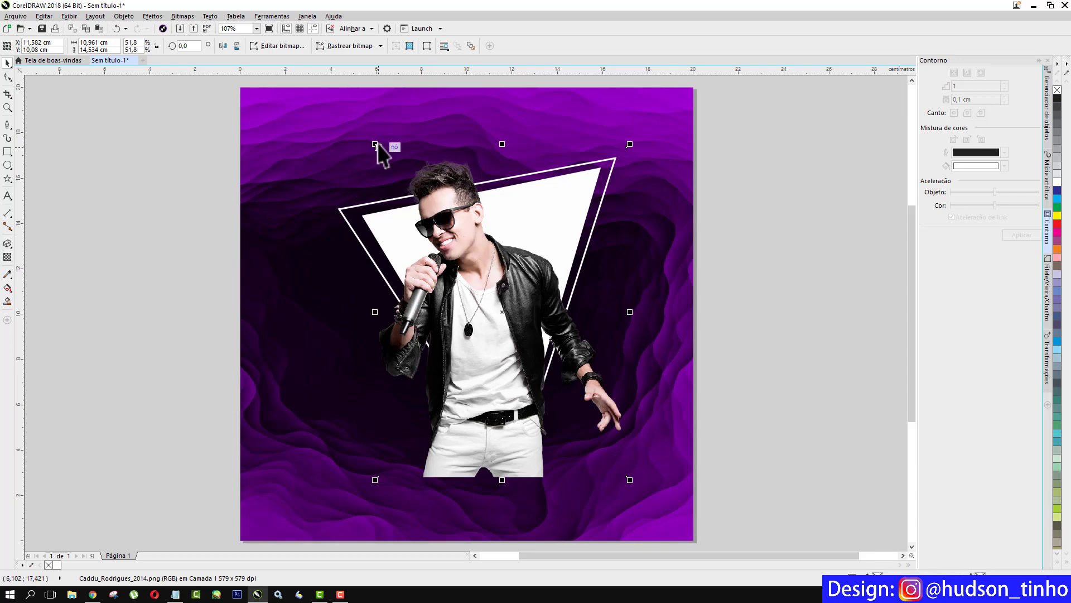
left_click_drag(374, 144, 349, 110)
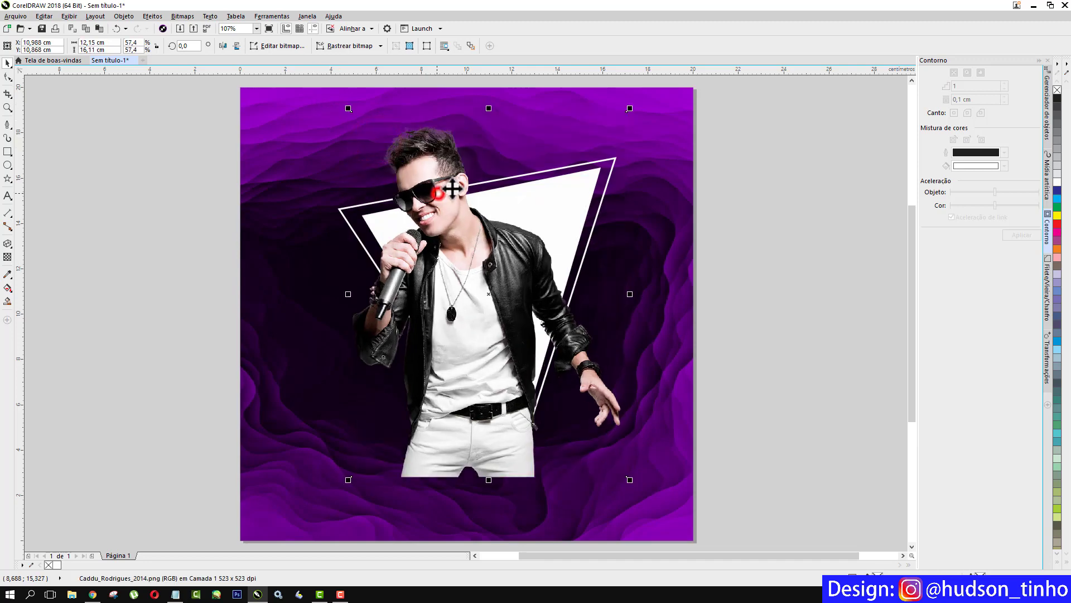
left_click_drag(438, 193, 459, 189)
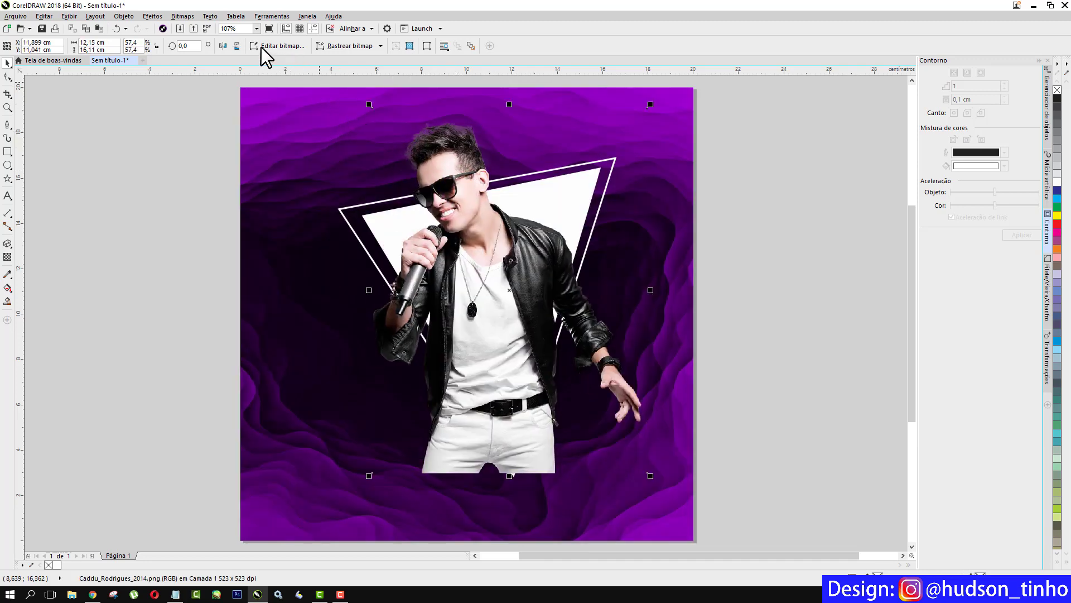
Mirror the singer photo horizontally and tilt it about 6° clockwise, repositioning it over the triangle
left_click(222, 46)
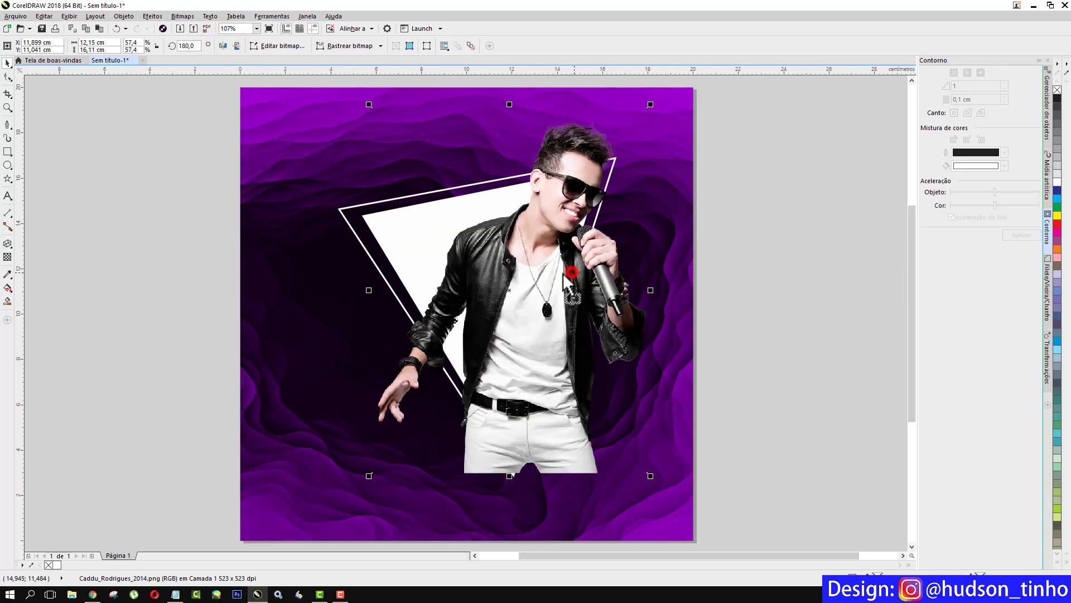
mouse_move(564, 272)
left_mouse_down()
mouse_move(585, 279)
mouse_move(576, 279)
left_mouse_up()
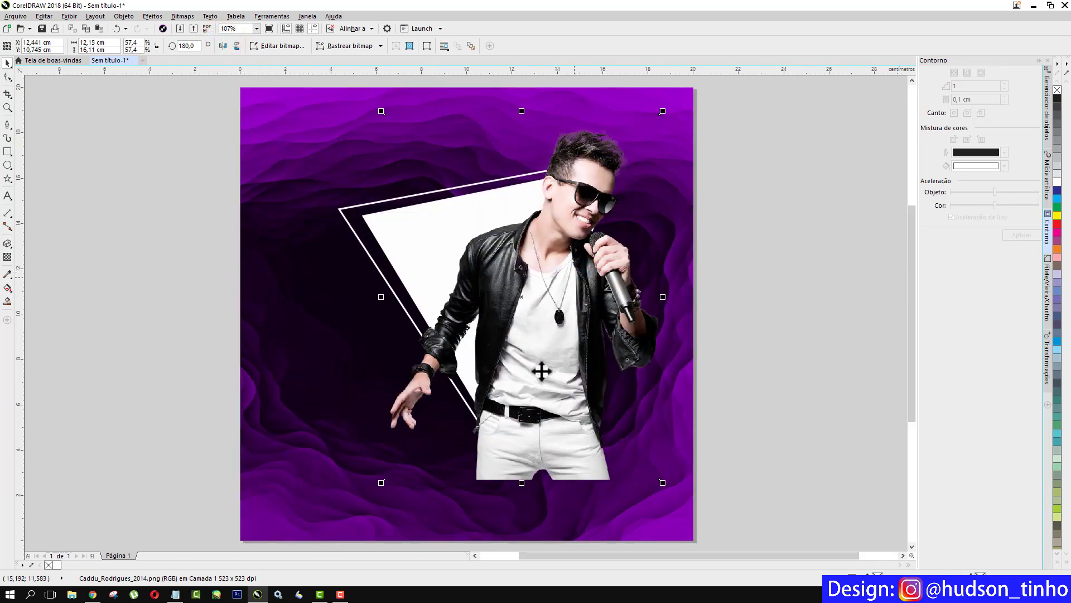
left_click(549, 316)
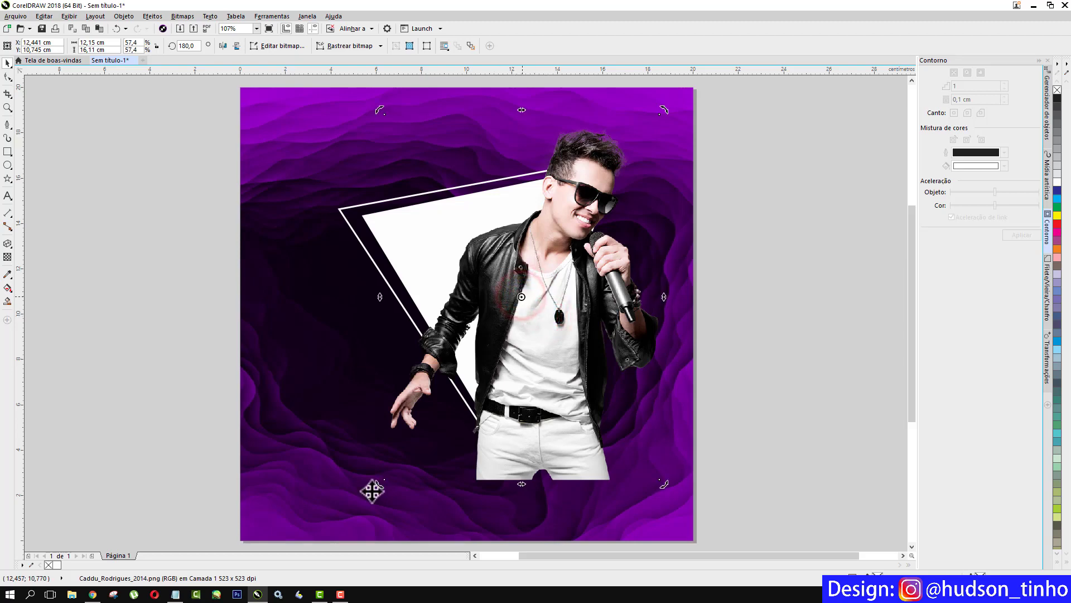
left_click_drag(380, 485, 360, 468)
left_click_drag(558, 237, 518, 258)
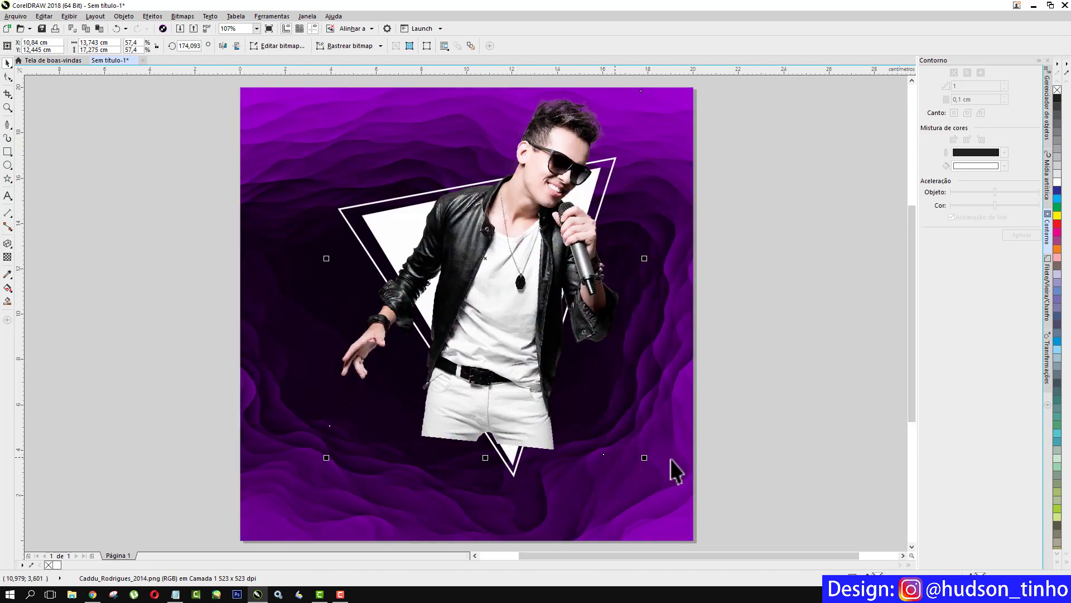
Enlarge the tilted singer photo to about 63.2% scale and position it so the head extends above the triangle
left_click_drag(646, 458, 676, 496)
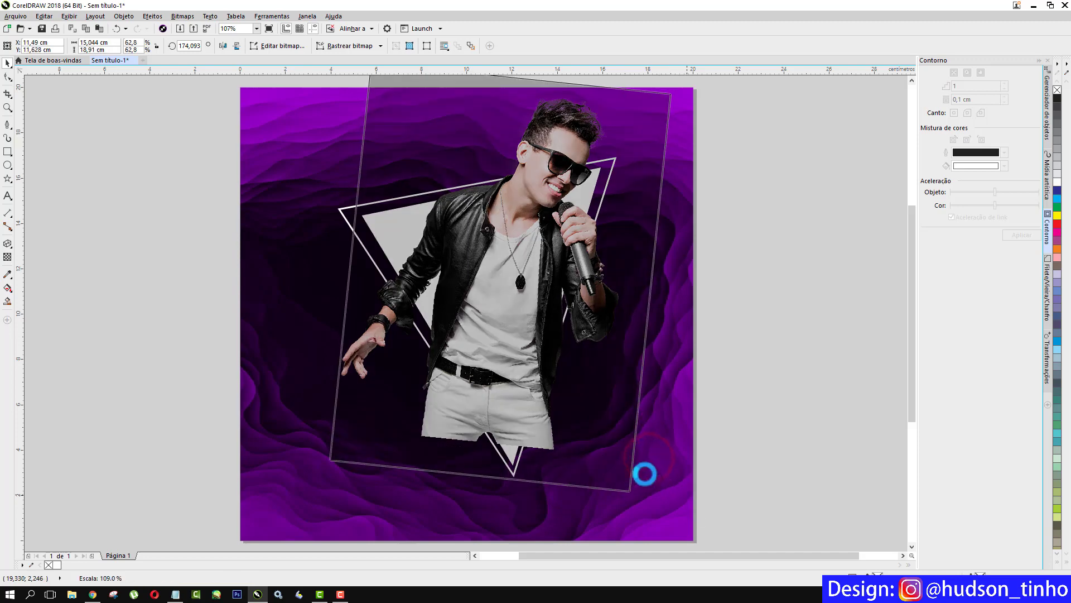
left_click_drag(539, 397, 537, 372)
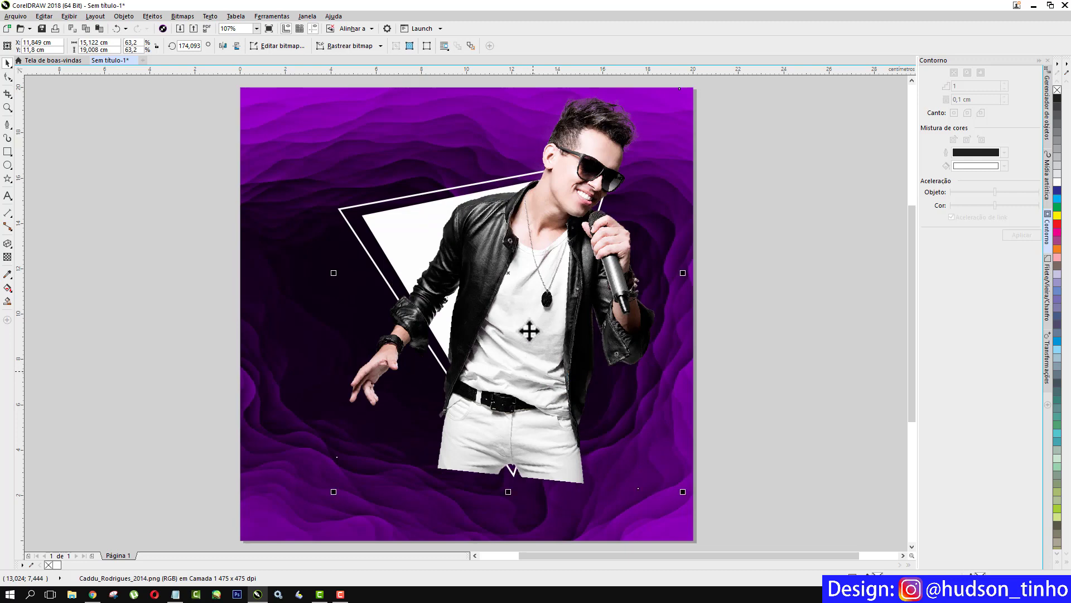
left_click_drag(514, 331, 500, 332)
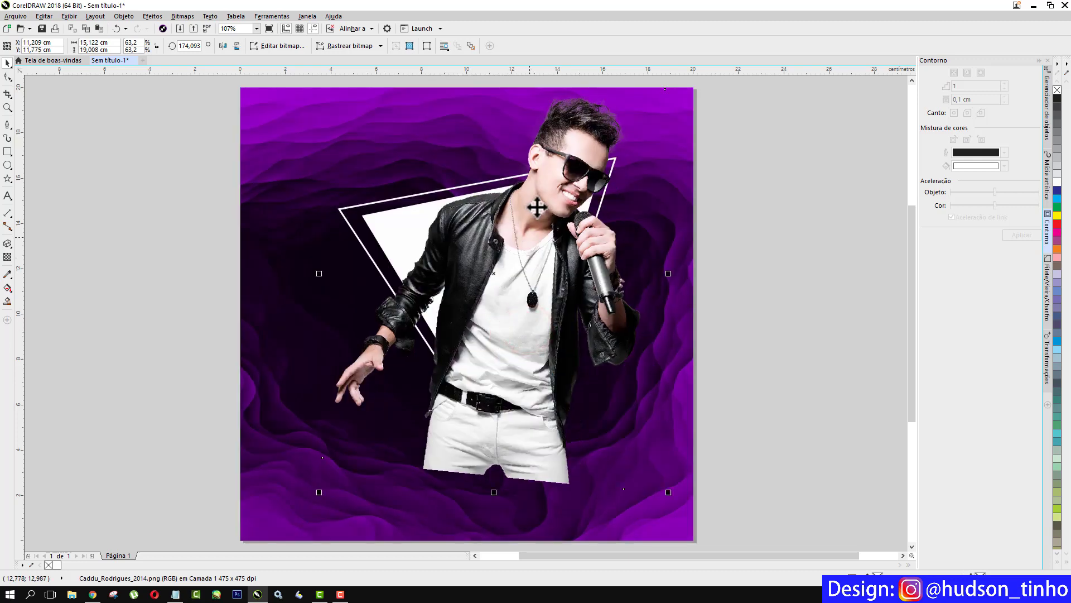
left_click(138, 158)
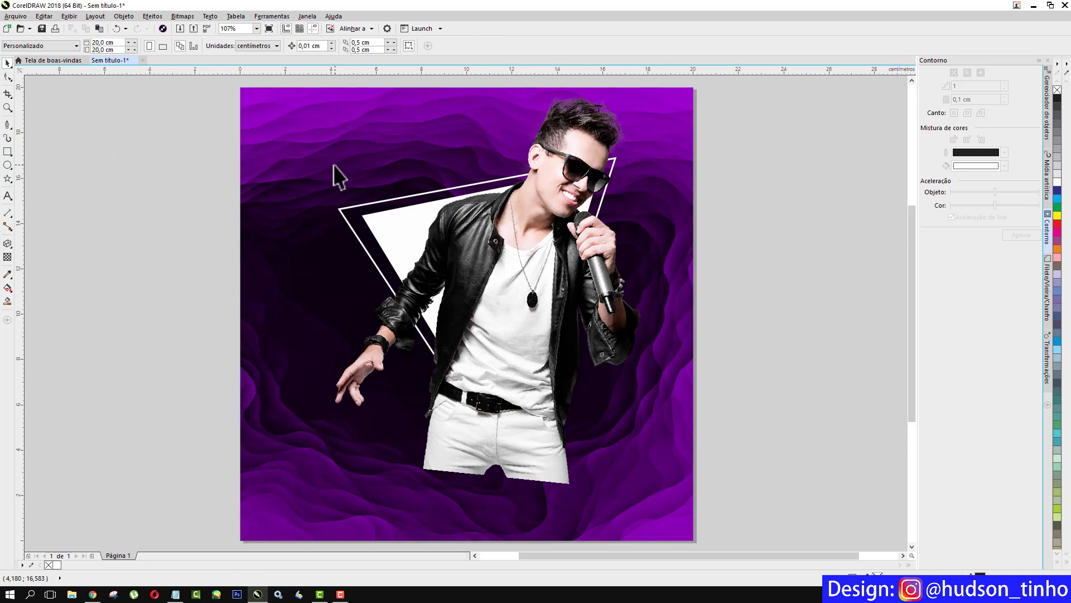
Intersect the white triangle with the singer photo to create a copy of the photo clipped to the triangle
left_click(382, 218)
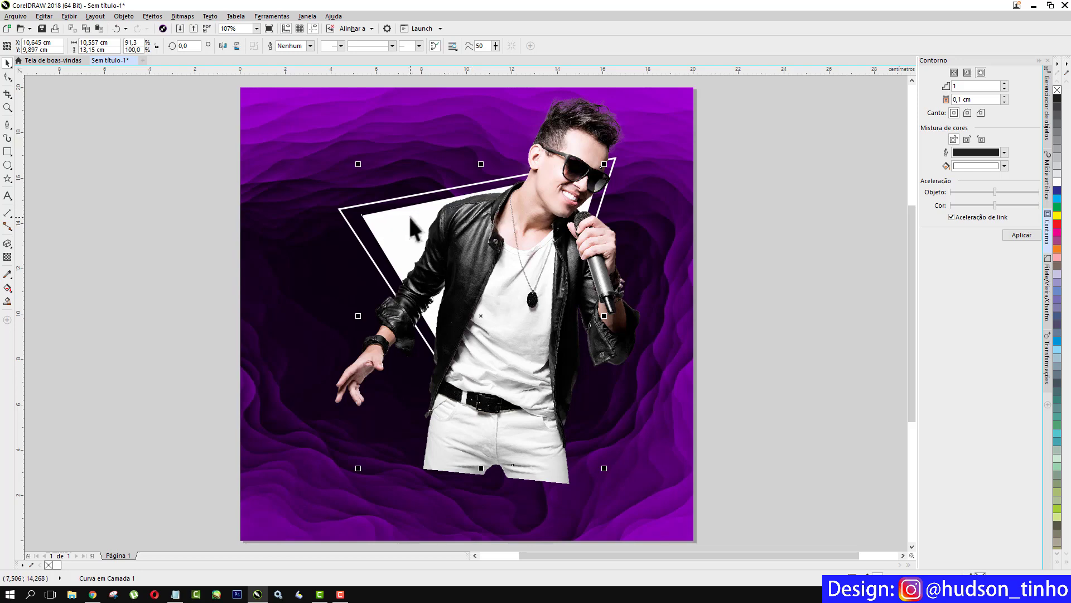
left_click(574, 136, "shift")
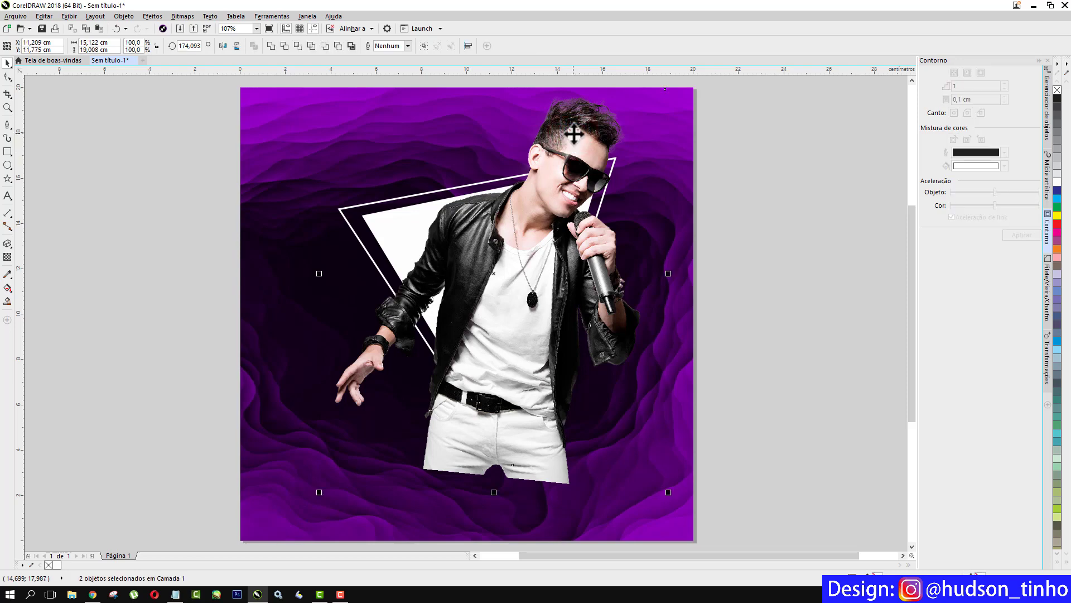
left_click(299, 46)
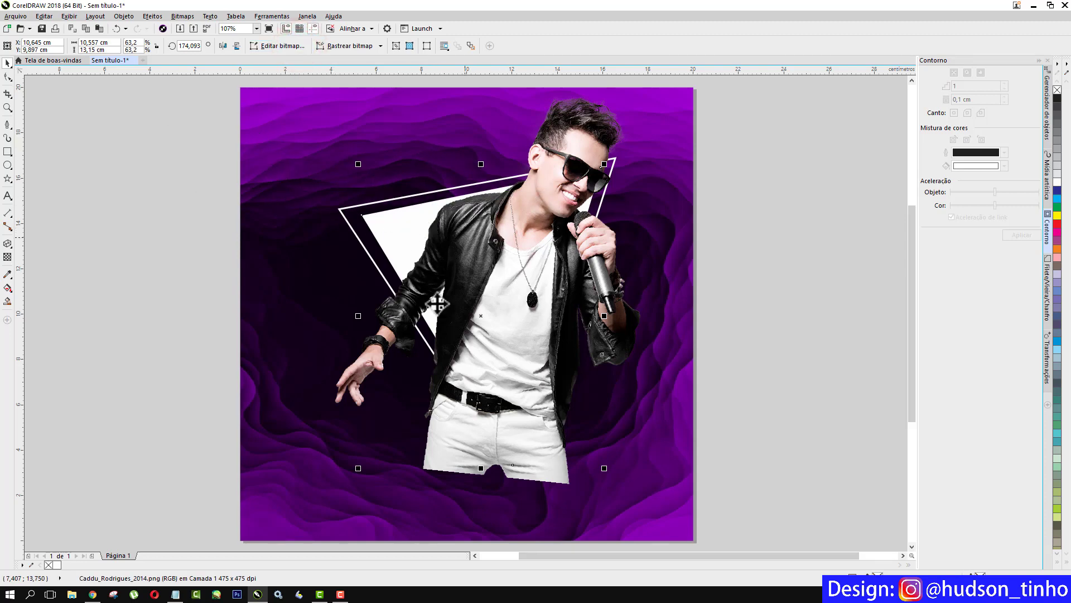
left_click(162, 178)
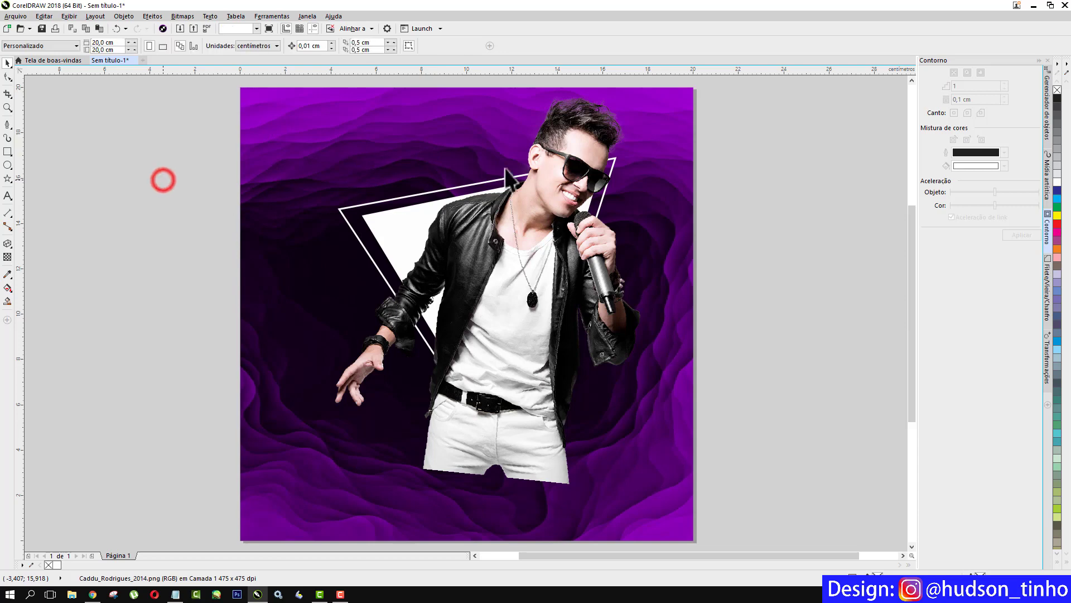
Check the clipped copy by moving the full photo aside and undoing the move, and set the full photo's uniform transparency to 52
left_click_drag(555, 147, 754, 164)
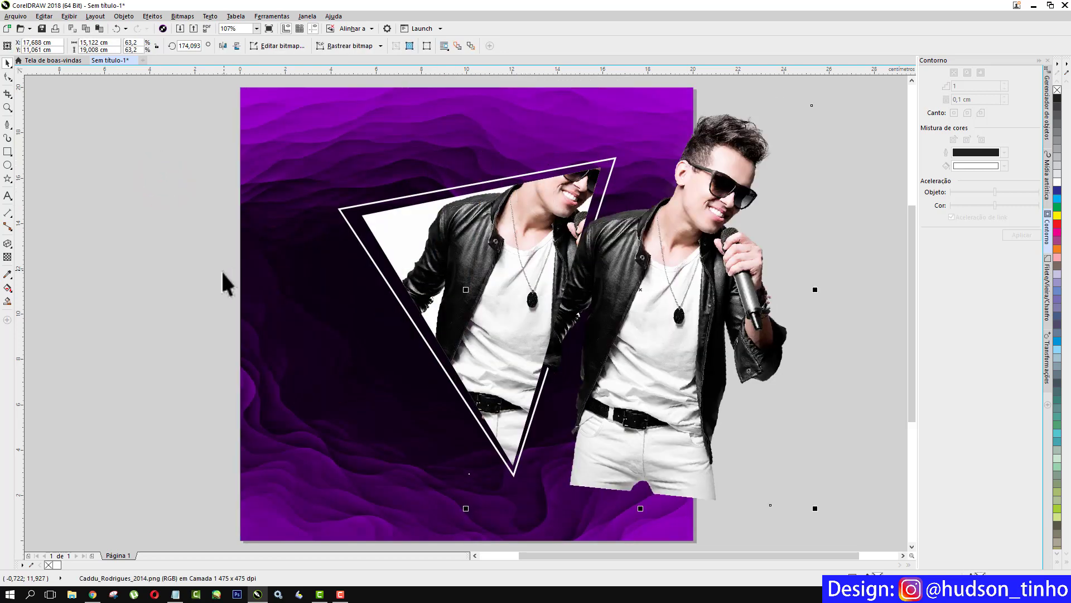
key("ctrl+z")
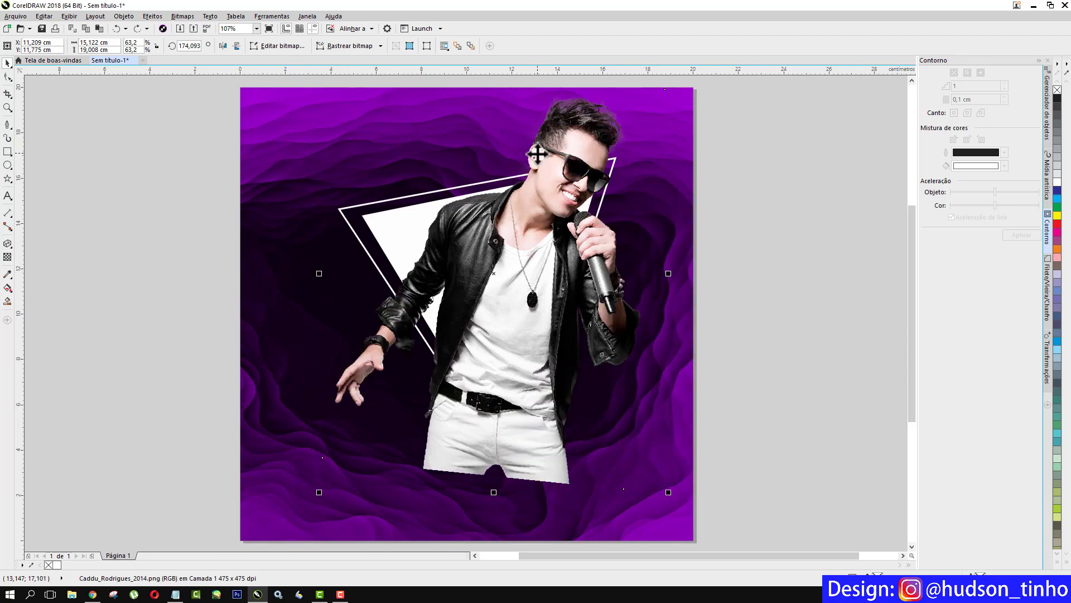
left_click(7, 257)
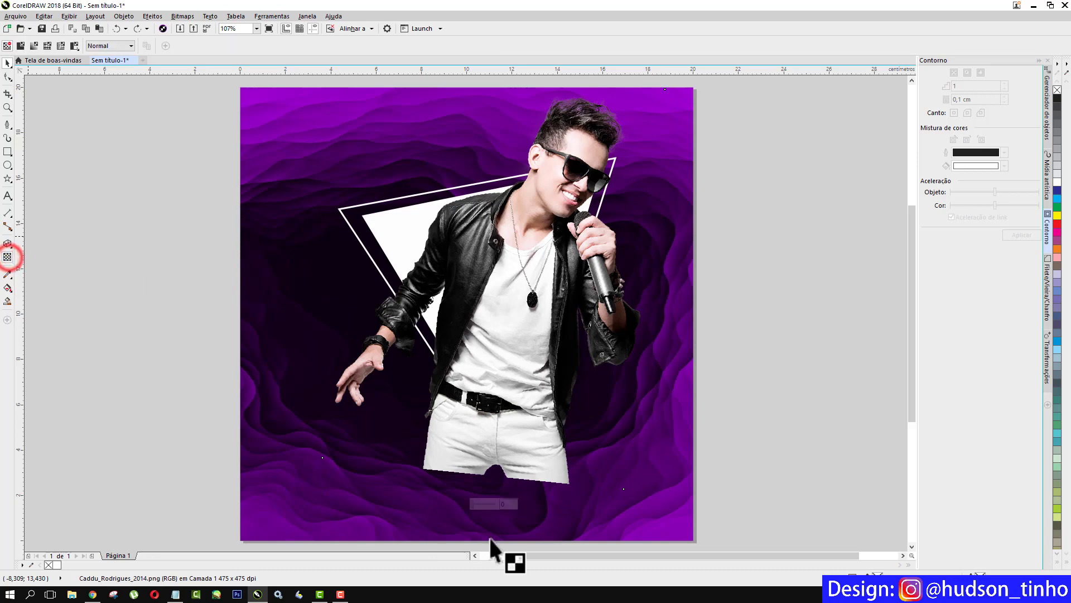
left_click(484, 504)
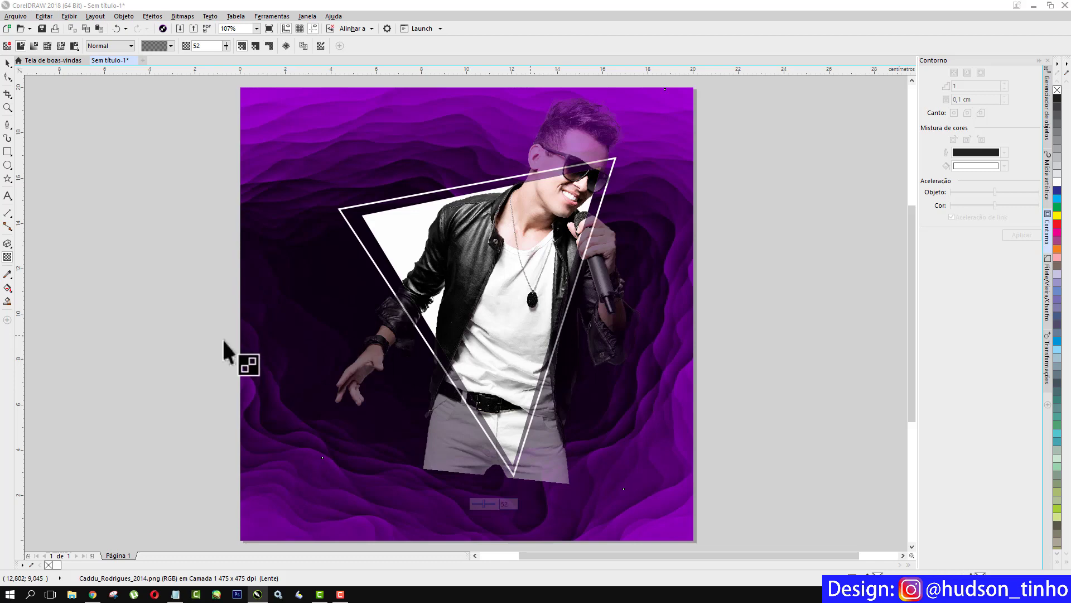
Trim the full photo's outline along the triangle's left side, adding a node on its left edge and moving the lower-left corner inward
left_click(8, 78)
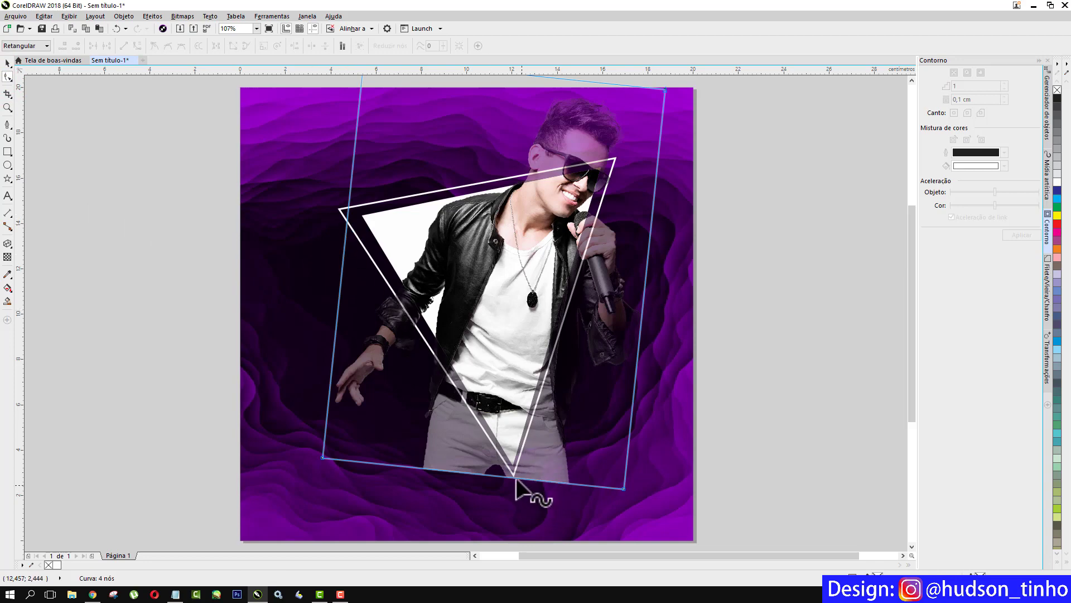
double_click(348, 208)
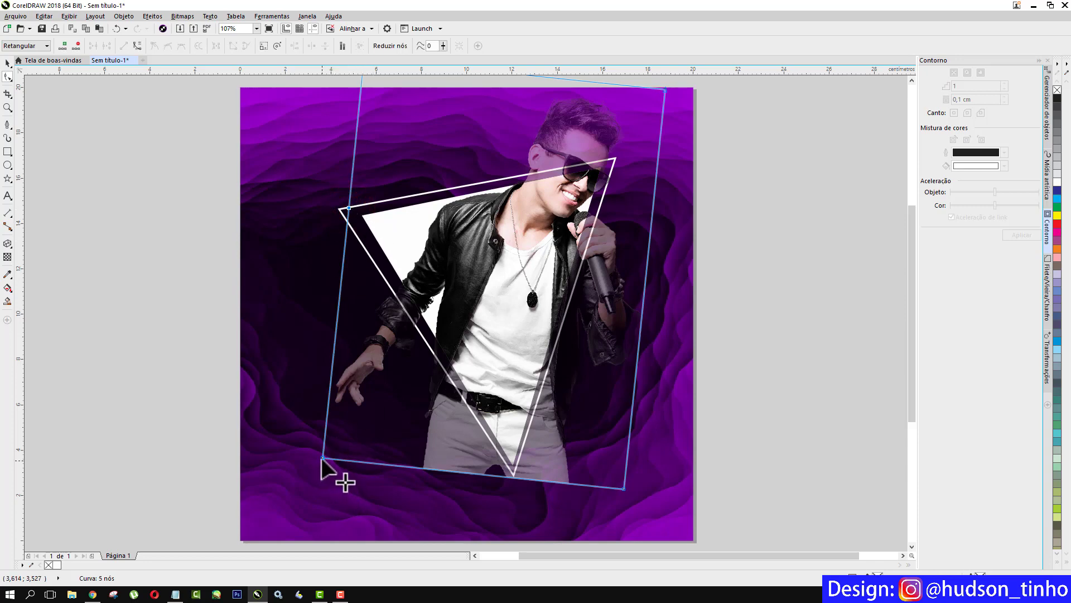
left_click_drag(323, 458, 474, 376)
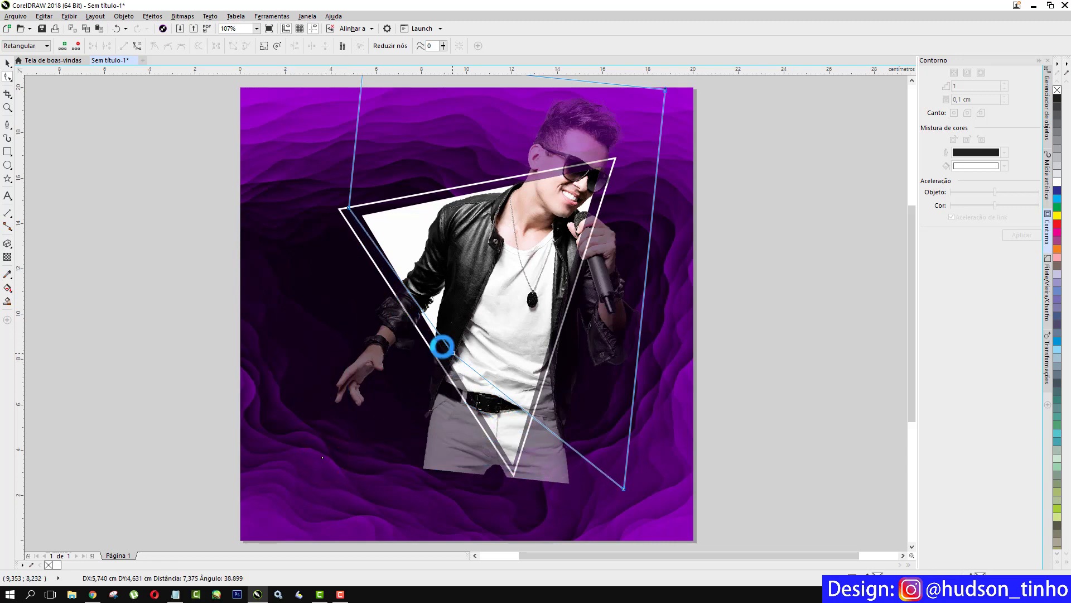
left_click_drag(349, 207, 371, 215)
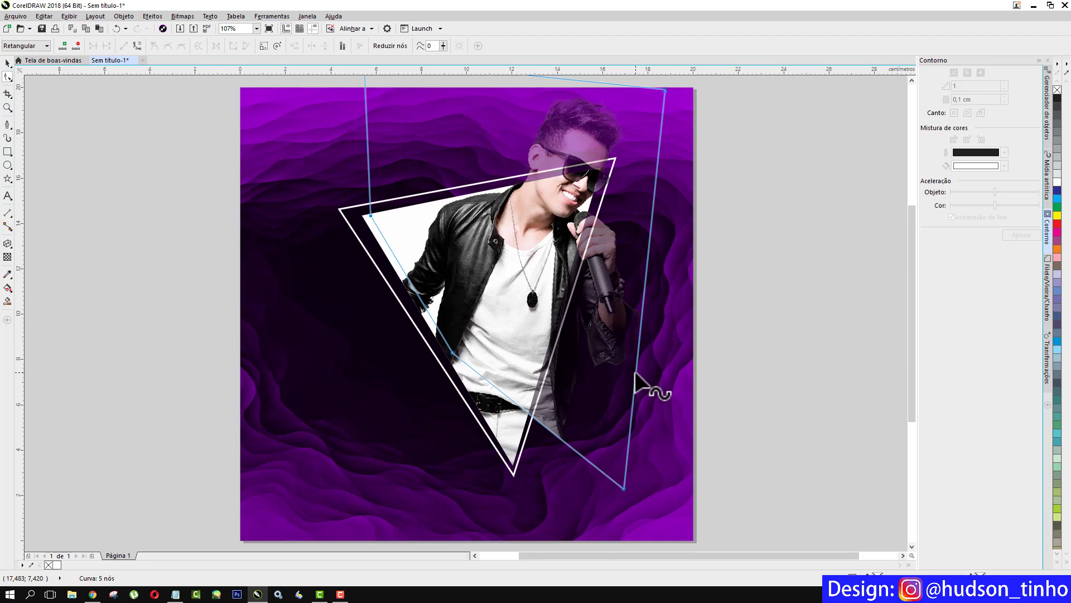
Move the photo outline's lower-right corner to the triangle's bottom tip and add a right-edge node, pulling it down below the jacket
left_click(633, 393)
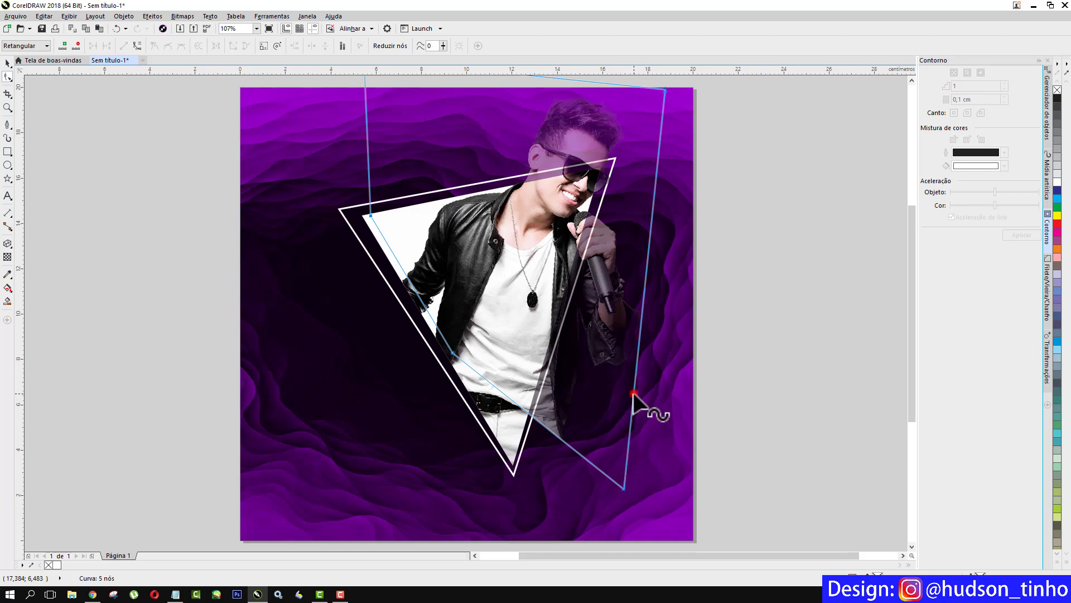
left_click_drag(624, 488, 512, 469)
left_click_drag(511, 465, 511, 465)
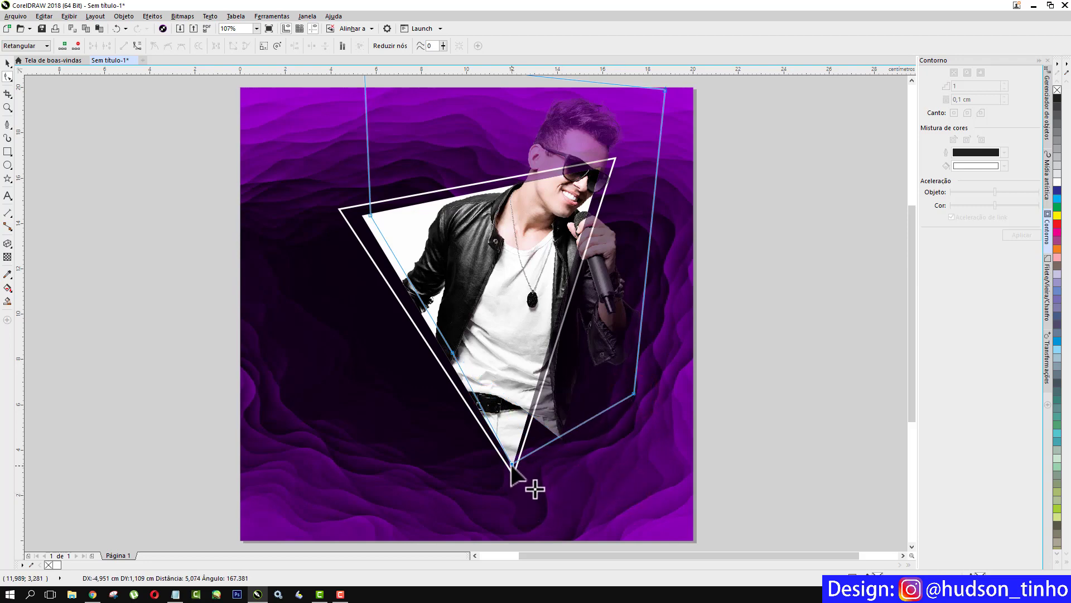
left_click_drag(636, 392, 627, 480)
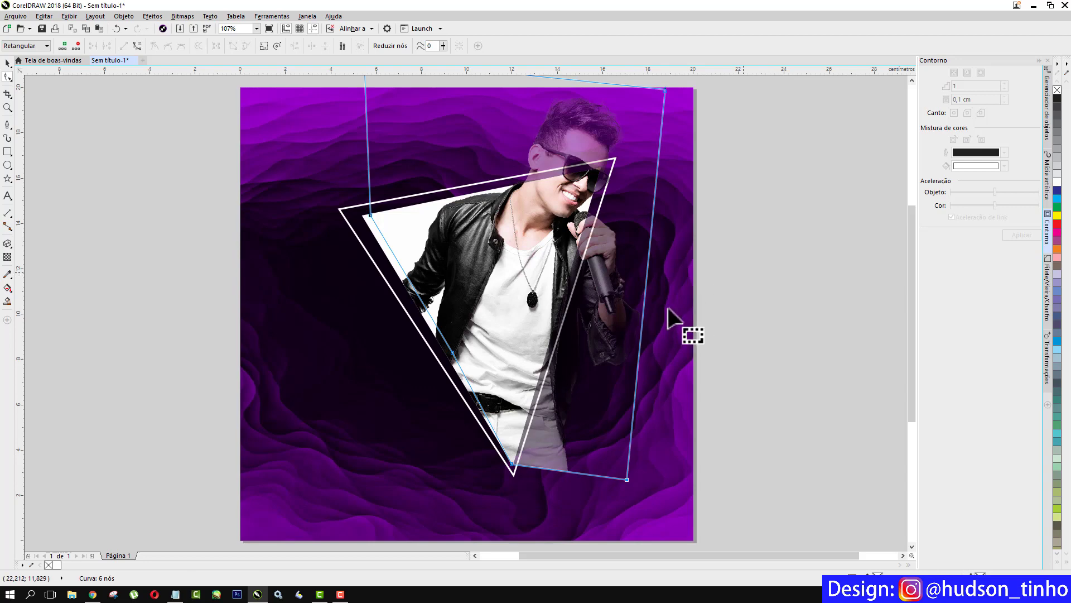
Add three nodes along the right edge of the photo's outline, beside and below the singer's sleeve
left_click_drag(909, 284, 908, 272)
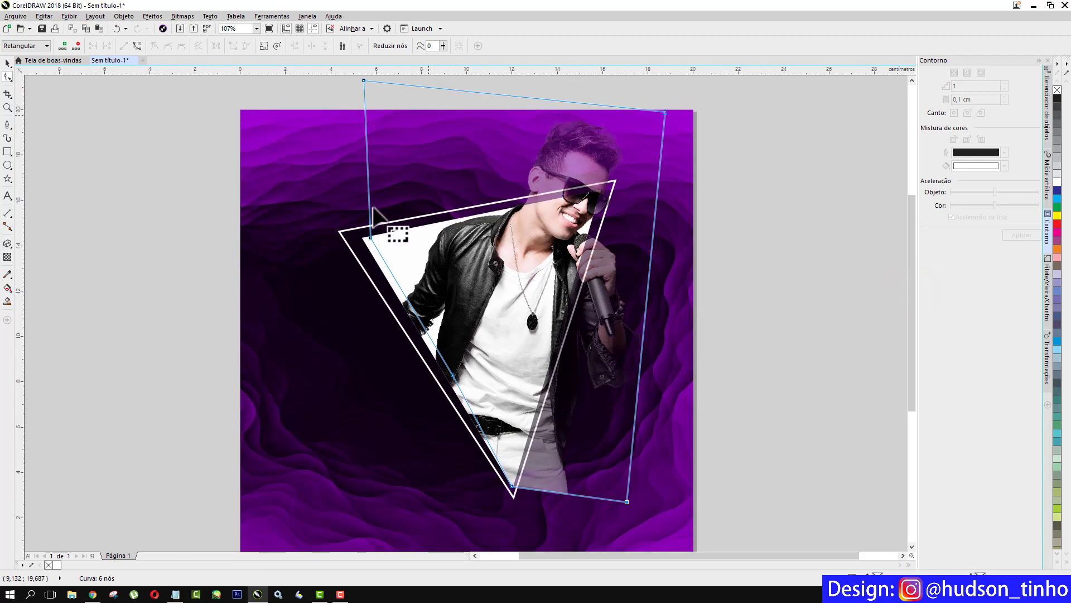
double_click(645, 316)
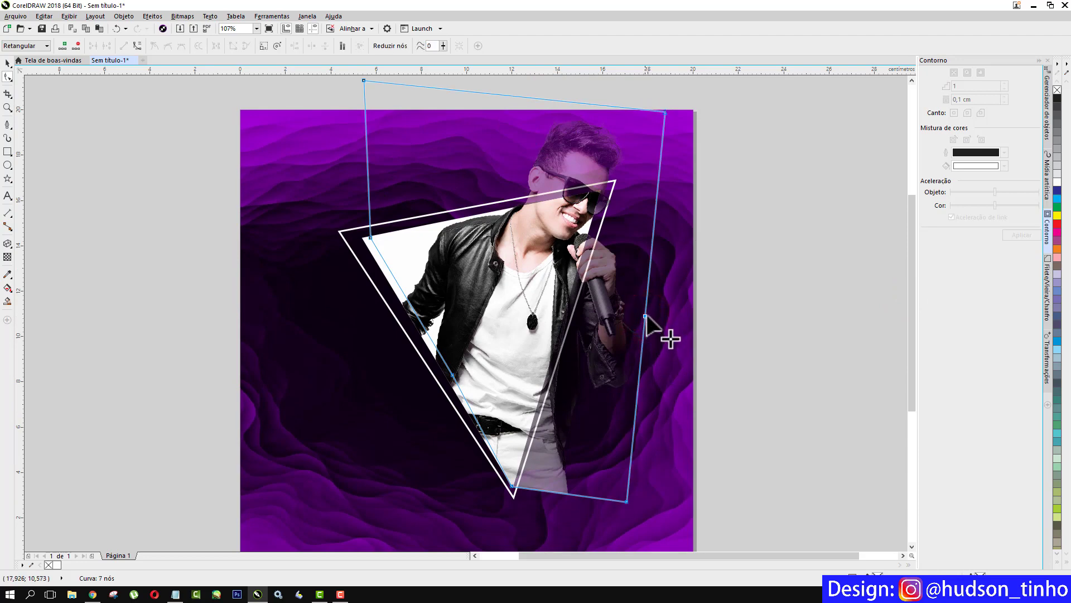
mouse_move(645, 316)
left_mouse_down()
mouse_move(670, 318)
mouse_move(645, 316)
left_mouse_up()
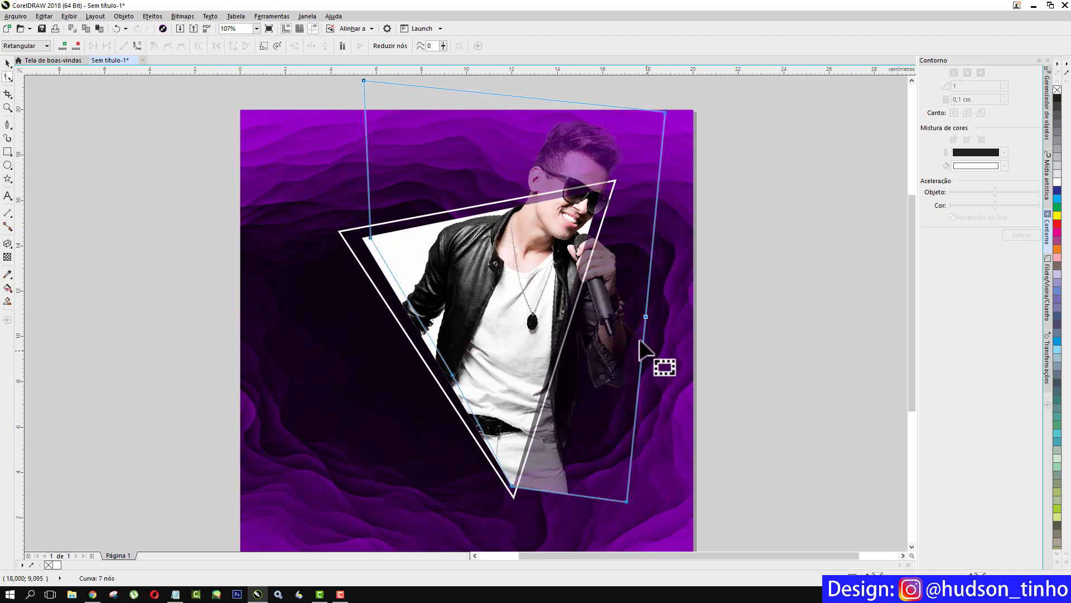
double_click(635, 422)
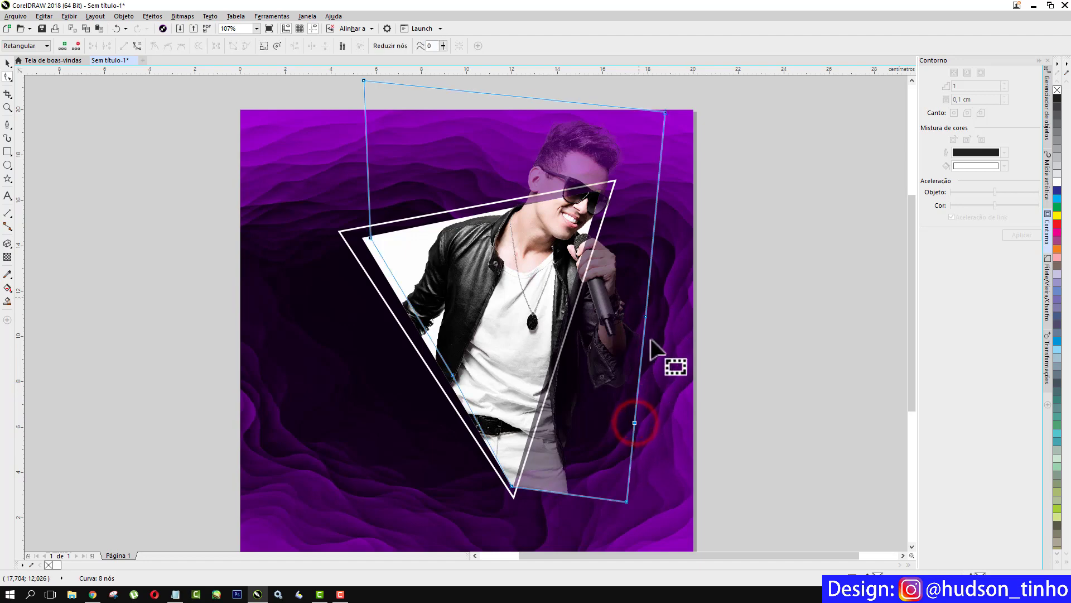
double_click(641, 367)
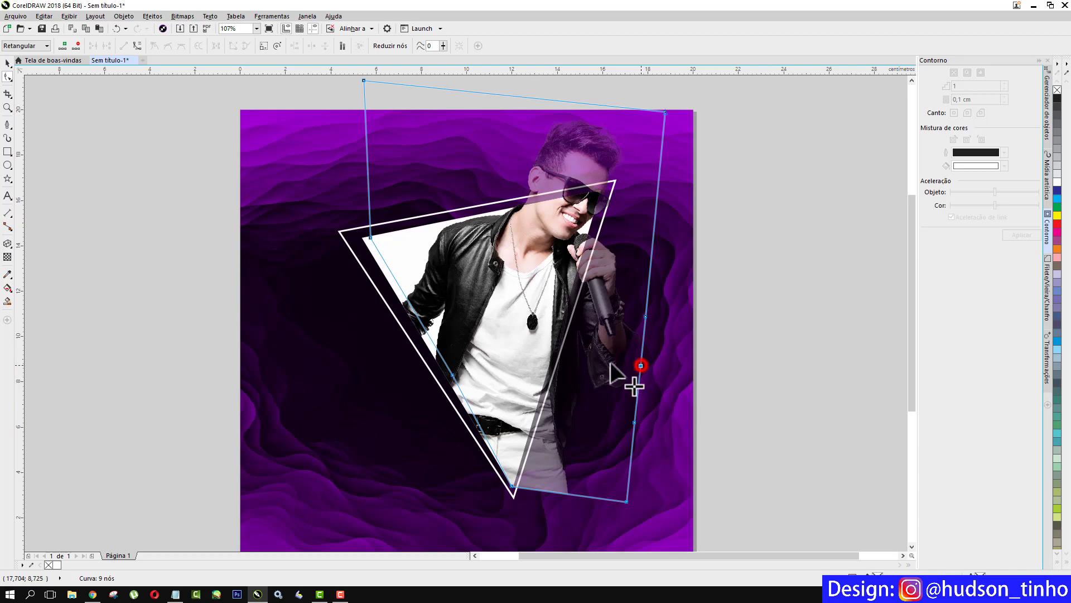
mouse_move(642, 366)
left_mouse_down()
mouse_move(693, 367)
mouse_move(619, 363)
mouse_move(708, 370)
mouse_move(582, 361)
mouse_move(641, 395)
mouse_move(653, 383)
mouse_move(641, 367)
left_mouse_up()
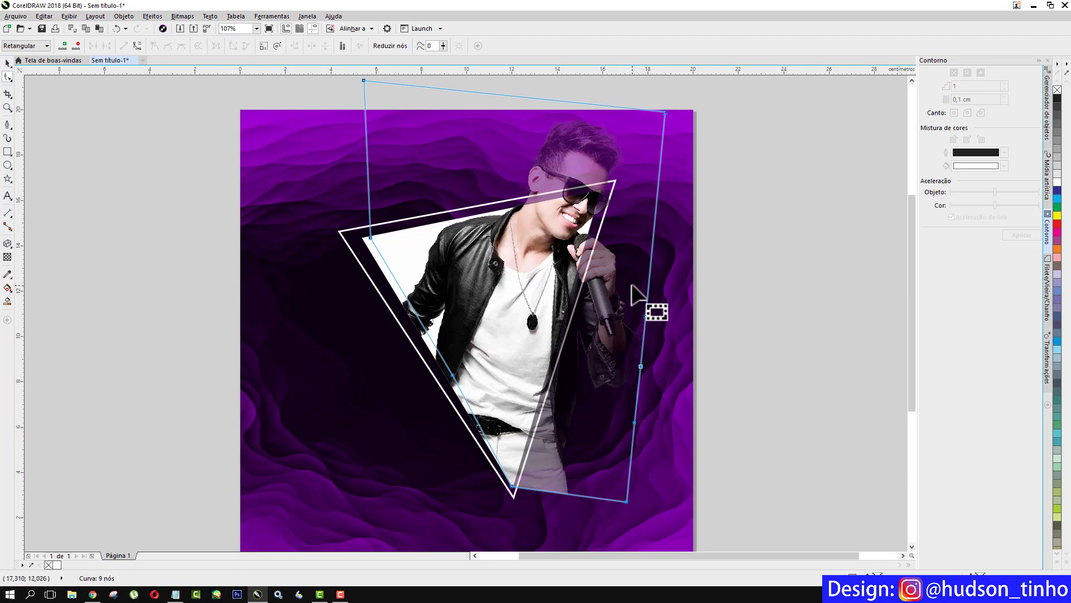
Set the full photo's uniform transparency to 0
left_click(8, 63)
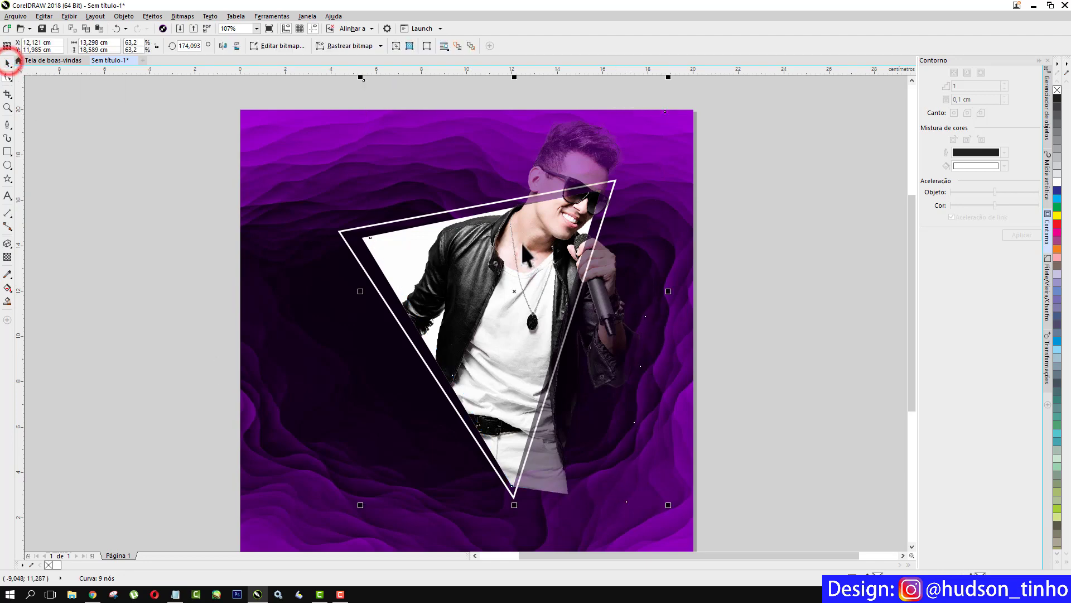
left_click(7, 257)
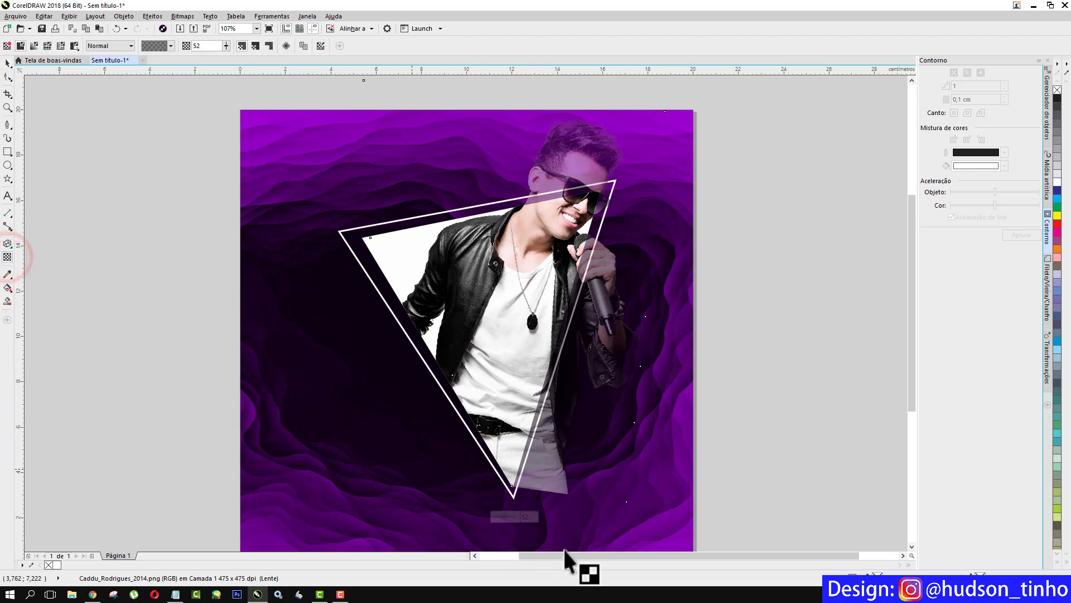
left_click_drag(504, 515, 492, 518)
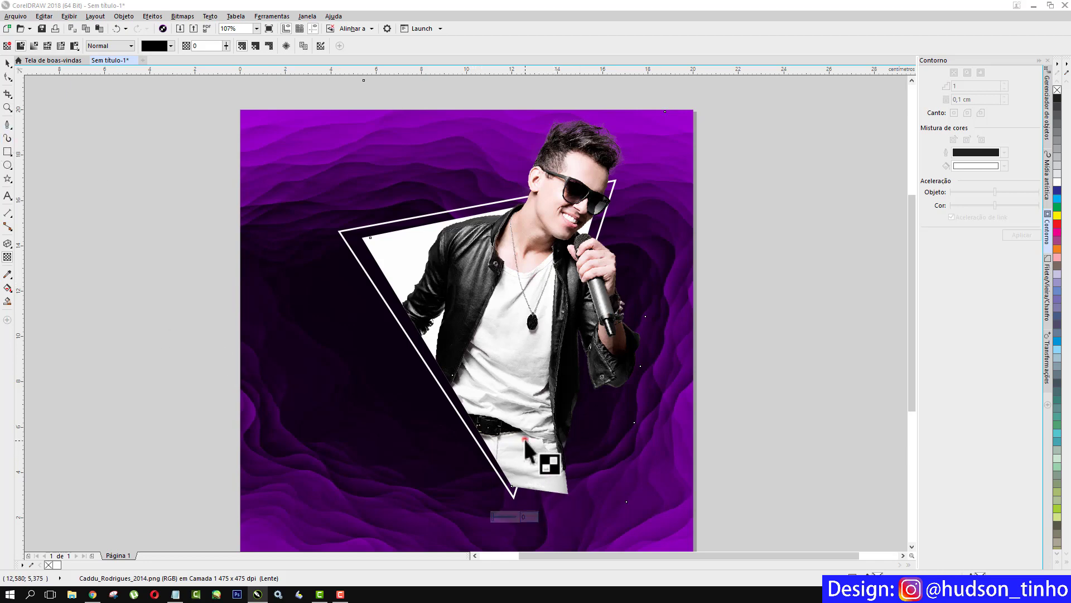
Apply a linear gradient transparency from 0 to 100 to the full photo, fading the trousers and jacket hem diagonally toward the lower right
left_click_drag(525, 439, 525, 503)
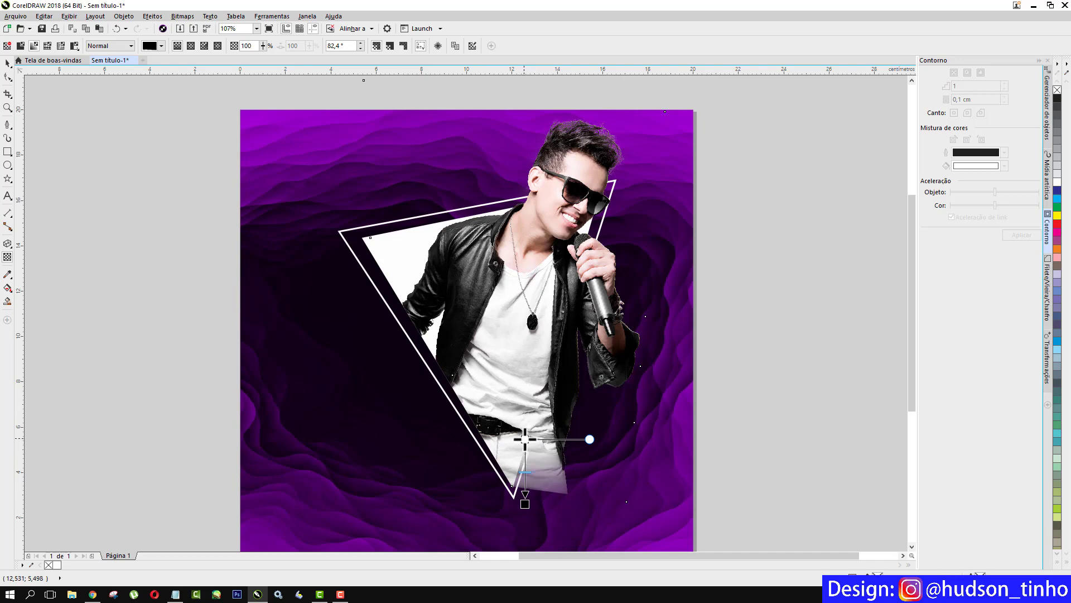
left_click_drag(525, 439, 523, 397)
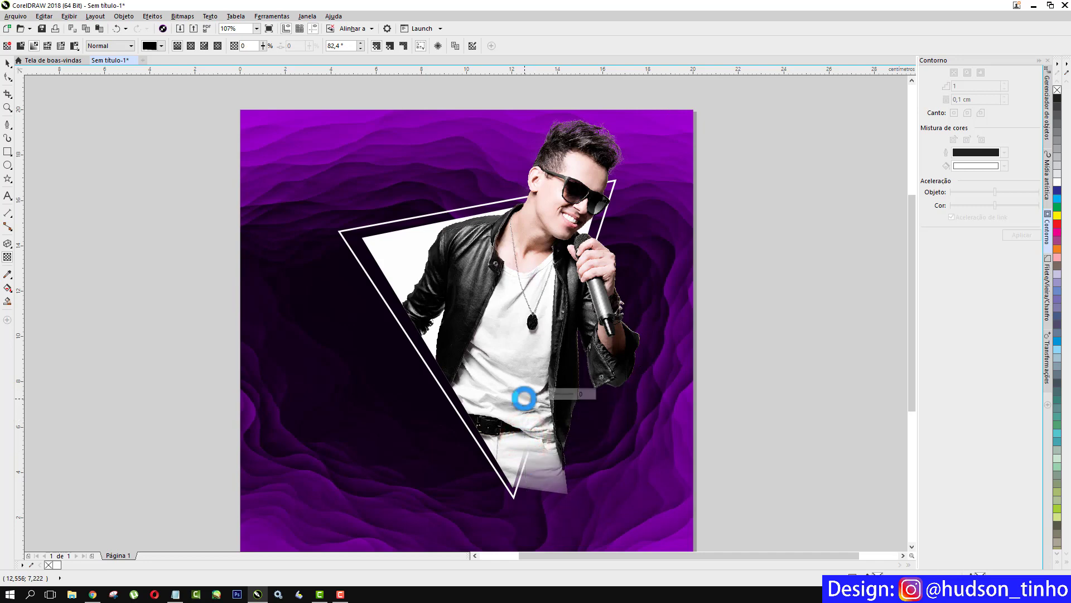
left_click_drag(521, 504, 527, 433)
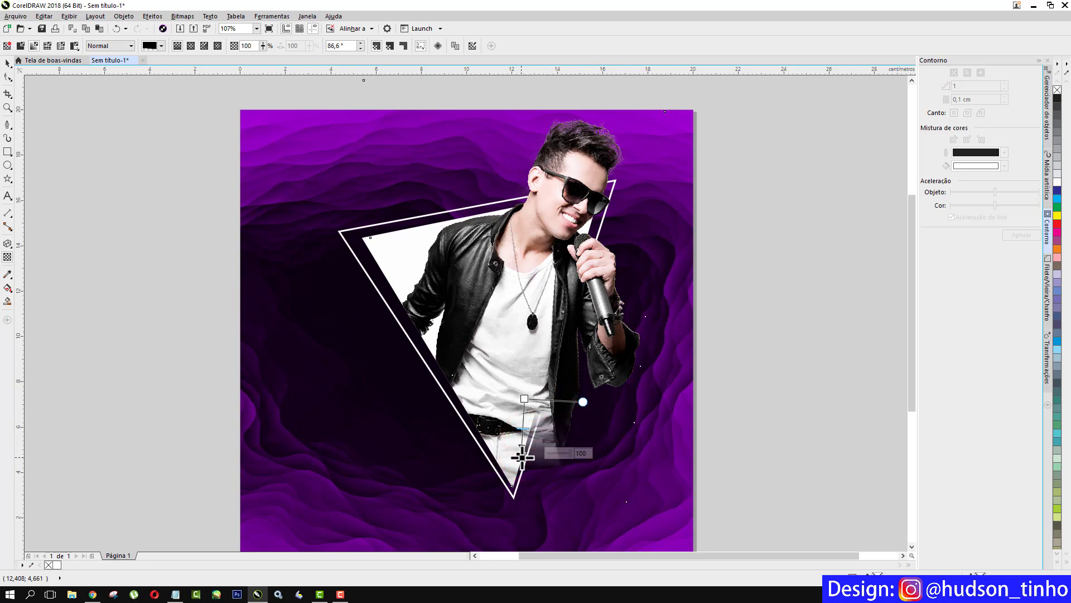
left_click(522, 447)
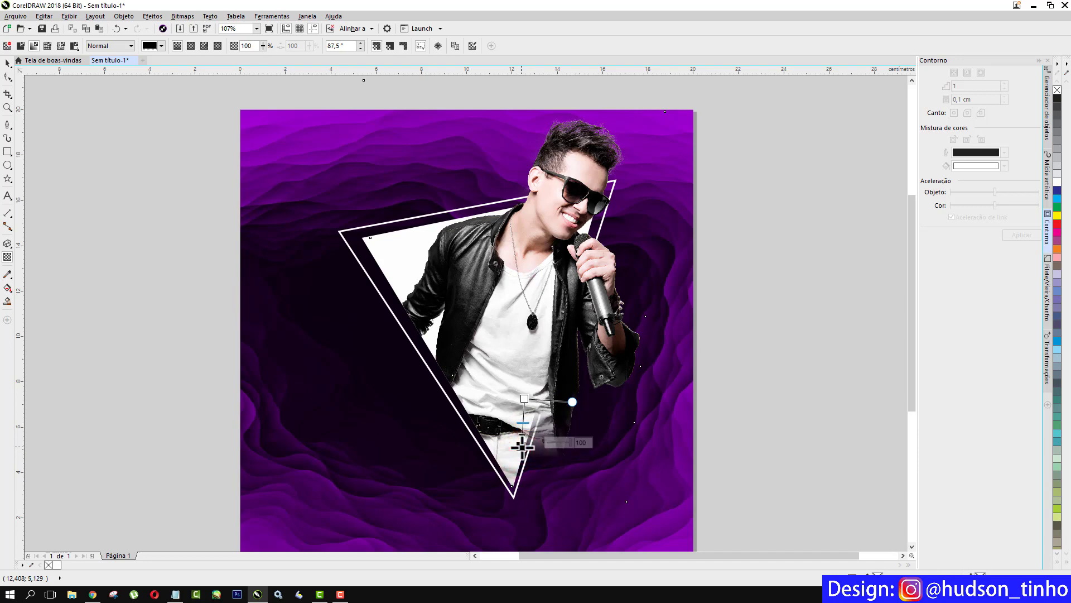
left_click_drag(521, 447, 557, 454)
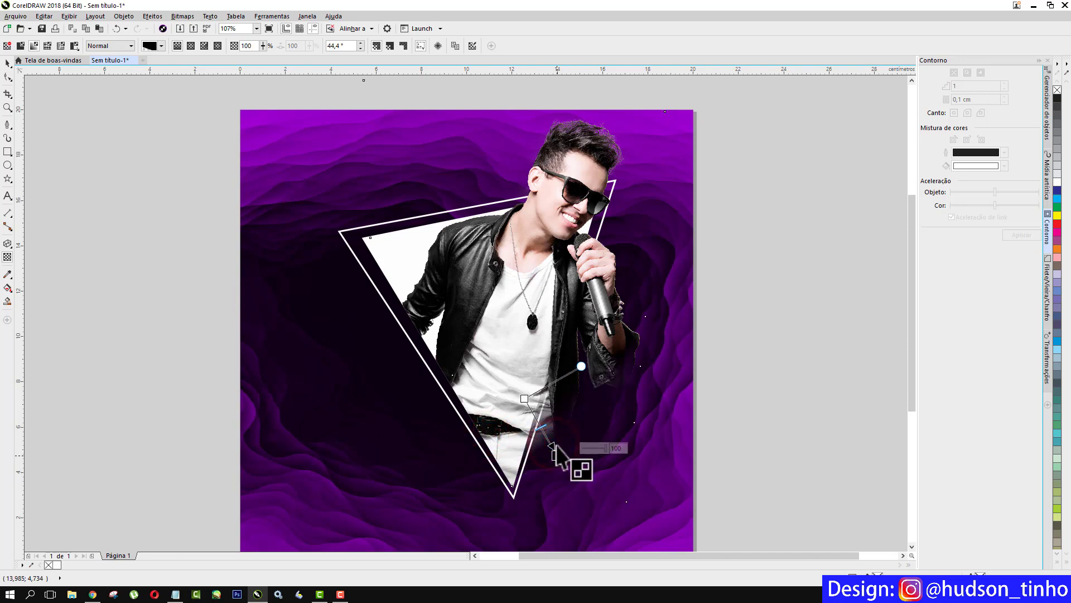
left_click(524, 401)
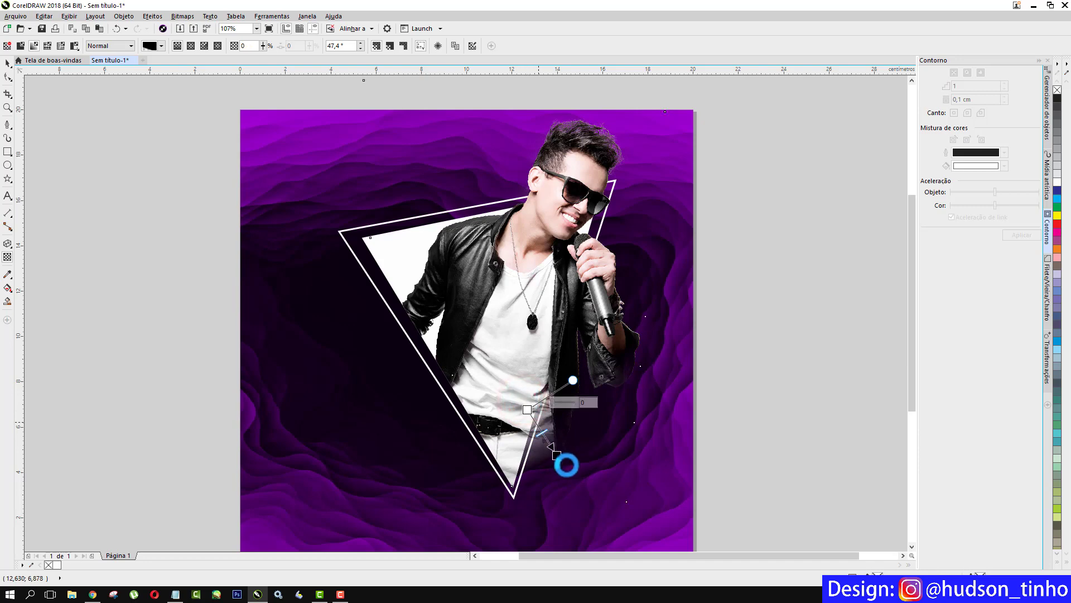
left_click_drag(560, 458, 546, 471)
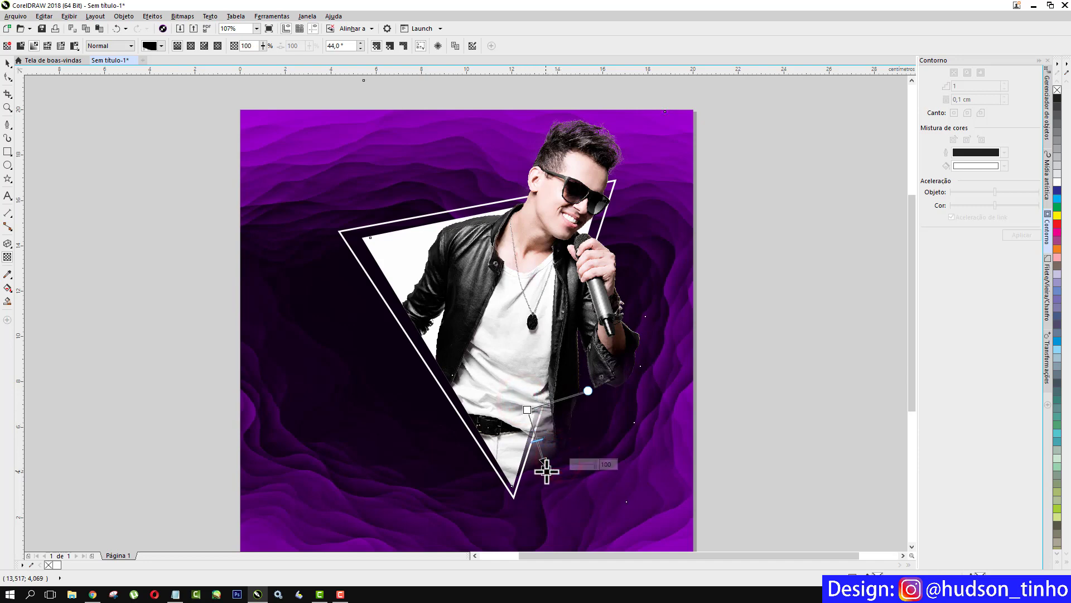
left_click(7, 63)
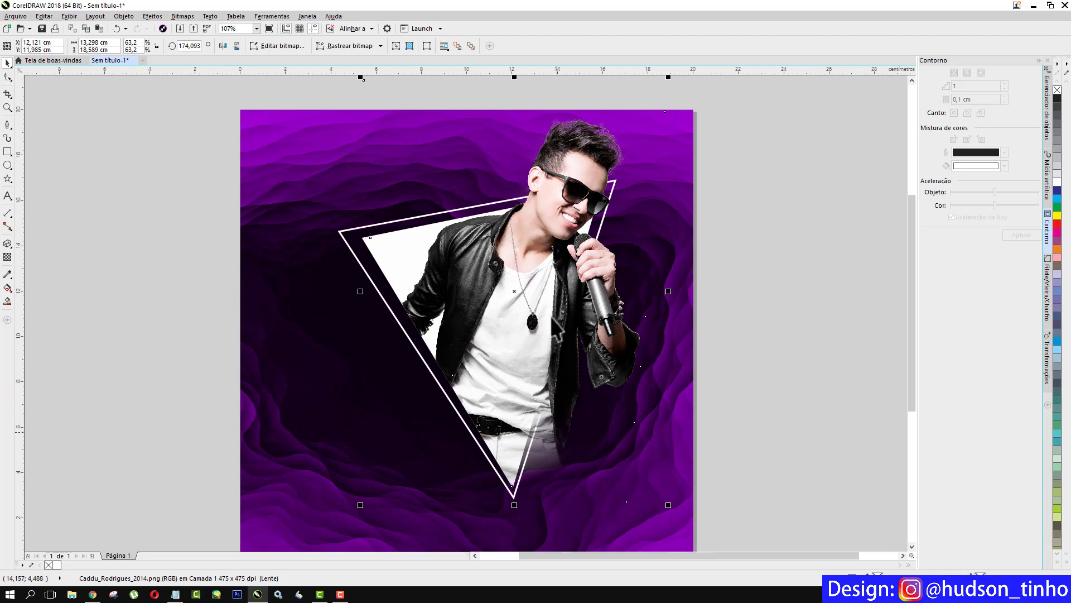
Add two nodes to the photo outline's bottom edge and pull the left one up to cut the trousers along the triangle's right side
left_click(7, 78)
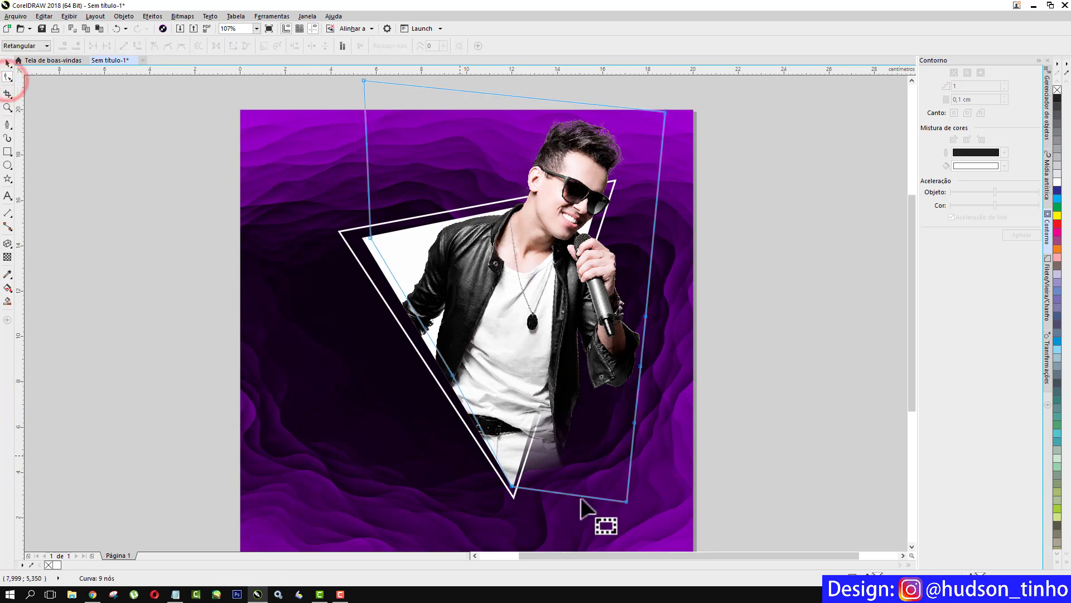
left_click(567, 494)
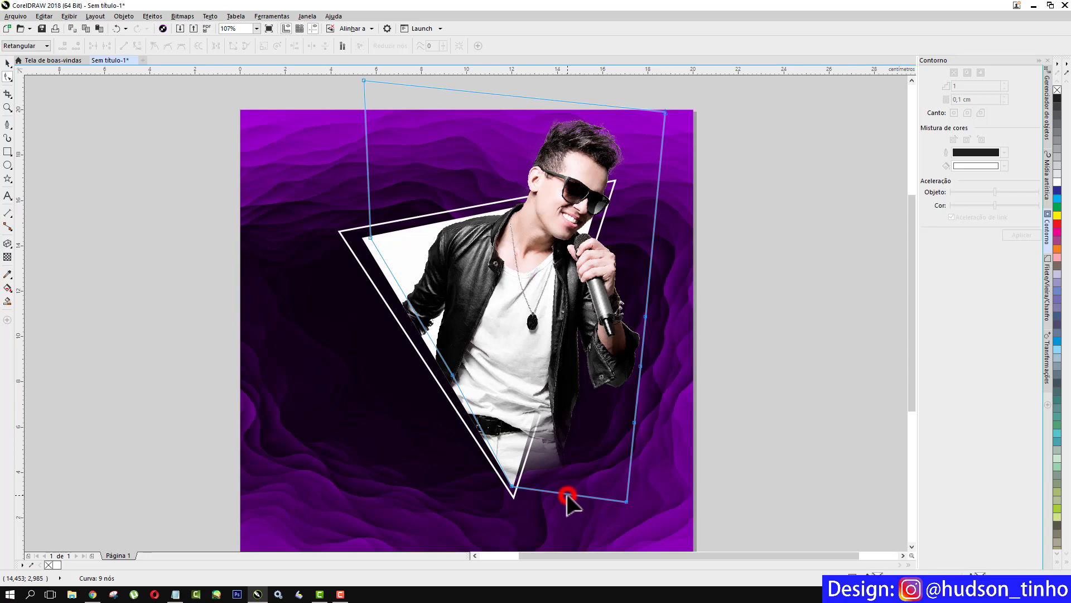
left_click(567, 488)
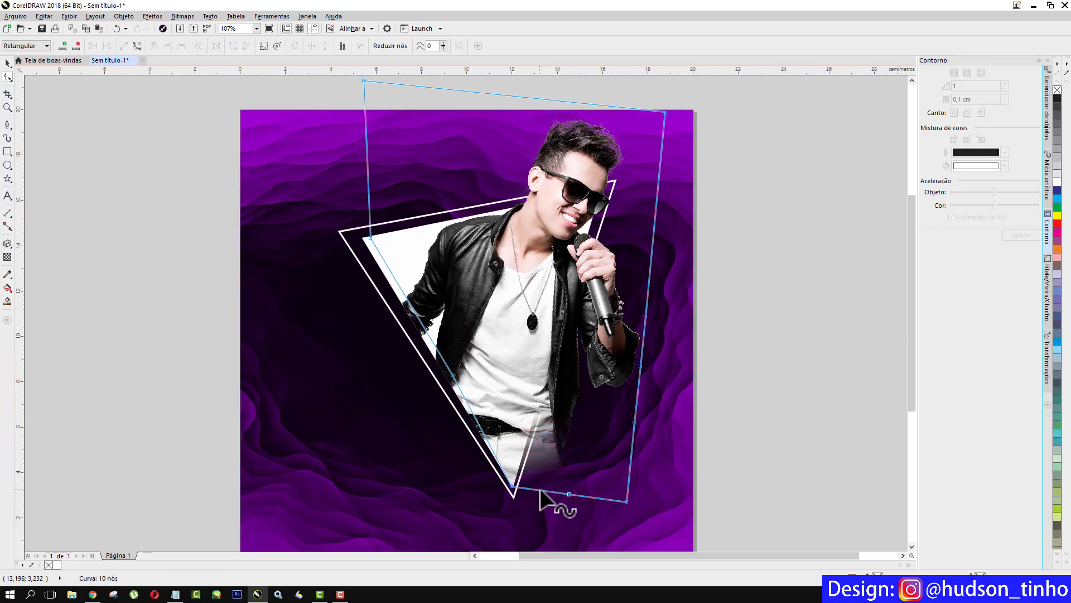
left_click(541, 490)
double_click(541, 490)
left_click_drag(538, 434, 535, 404)
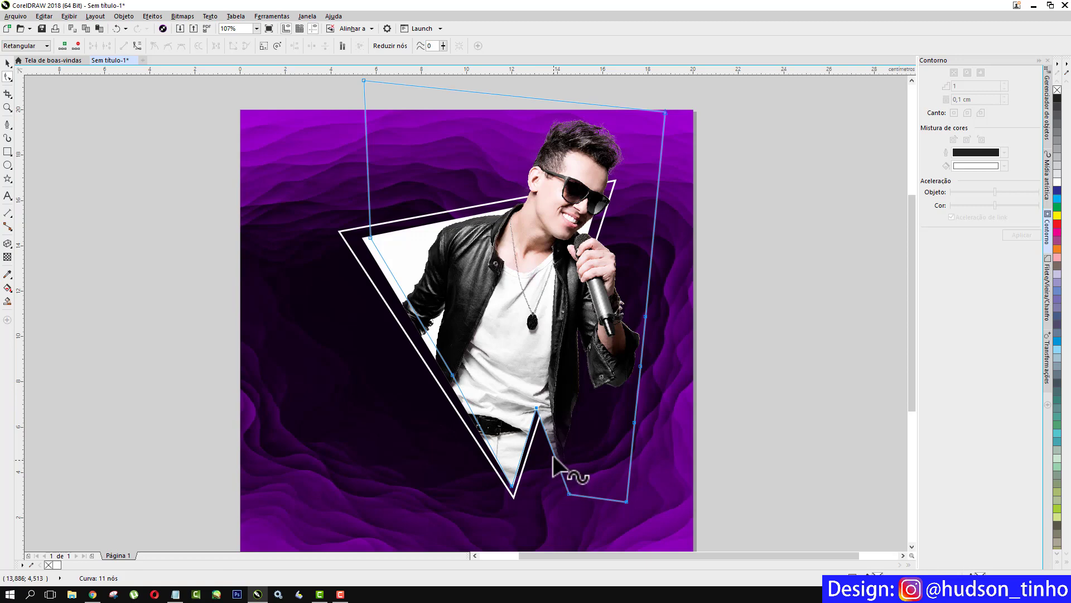
Refine the notch in the photo's outline with two more nodes, following the triangle's side up to the shirt and down the jacket edge
left_click_drag(553, 454, 554, 443)
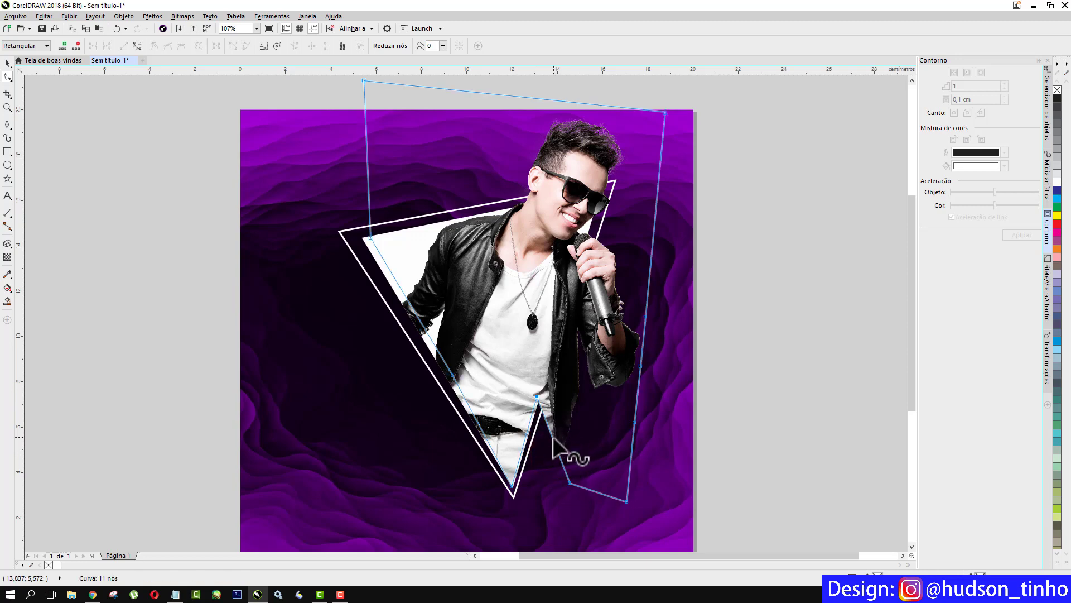
left_click(547, 430)
double_click(548, 419)
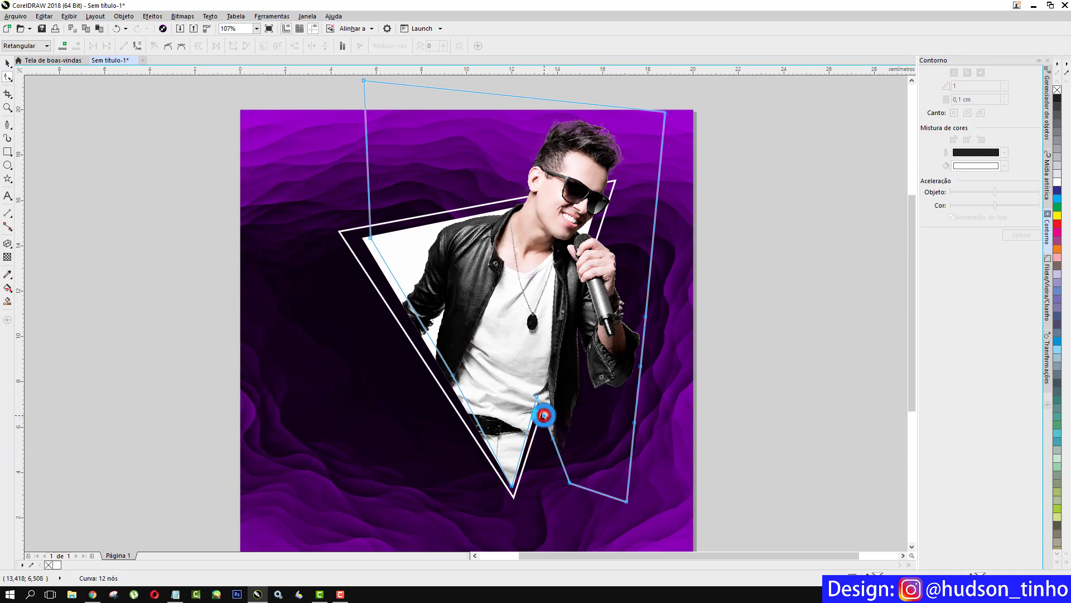
left_click_drag(543, 413, 548, 379)
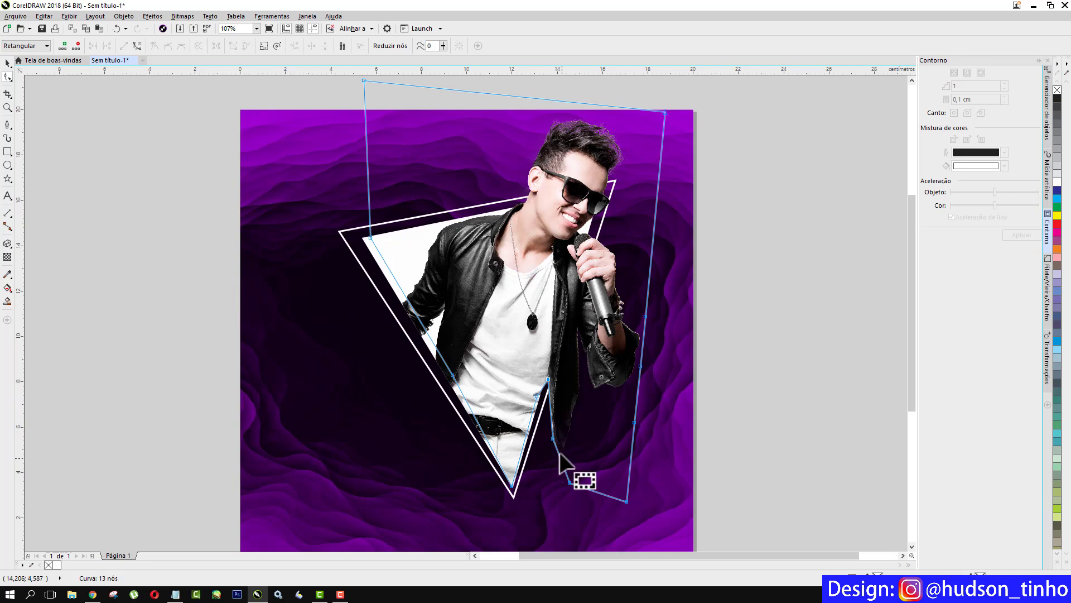
Add a node to the photo outline just below the jacket's lower tip and convert the segment above it to a curve
scroll(560, 463, "up", 3)
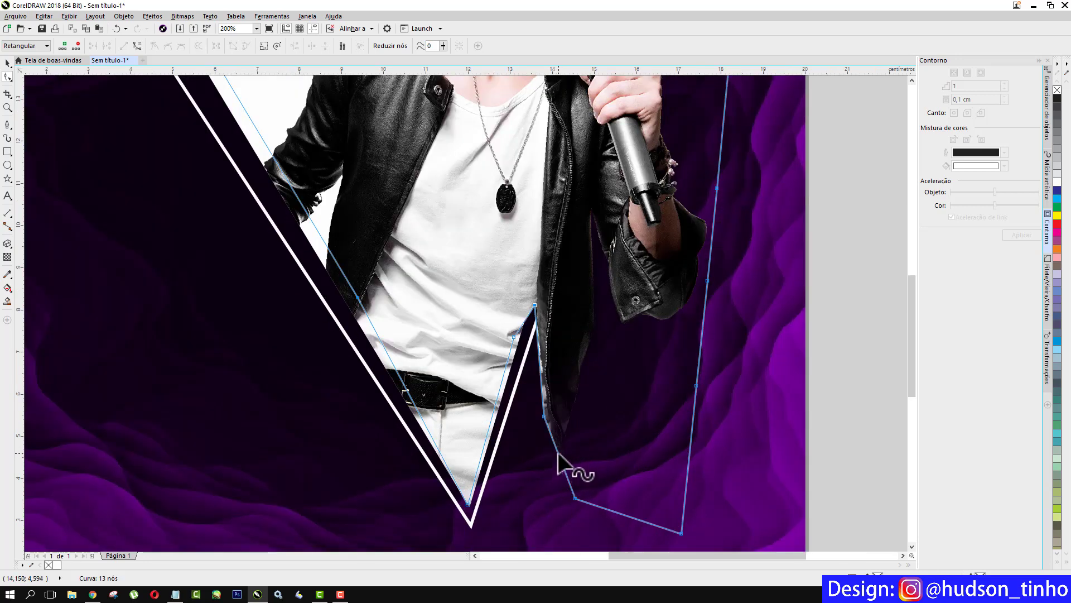
double_click(558, 453)
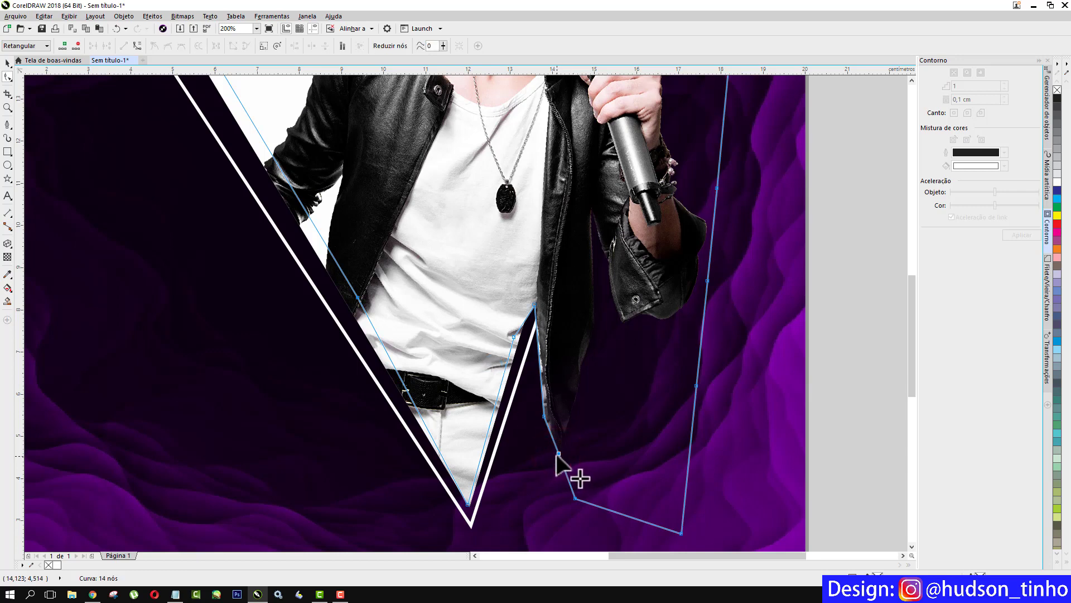
scroll(558, 453, "up", 1)
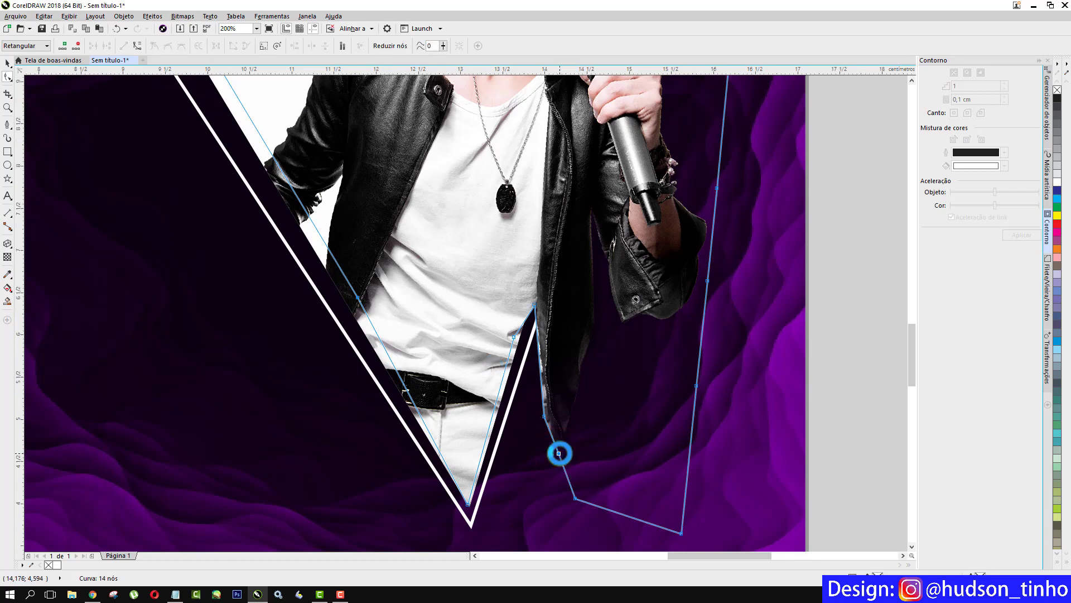
right_click(557, 453)
left_click(556, 453)
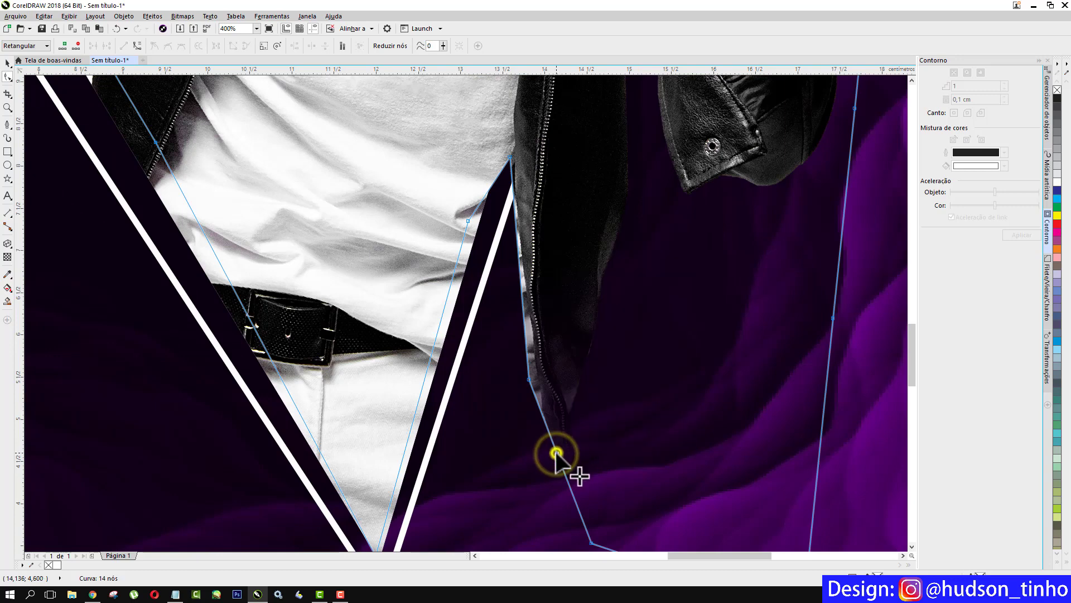
right_click(556, 453)
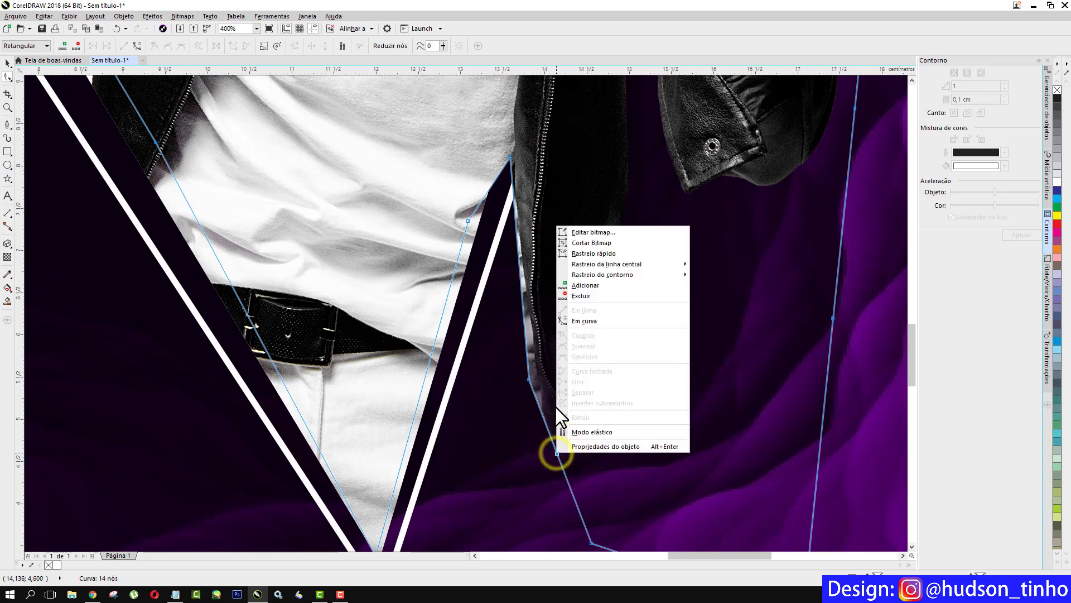
left_click(584, 321)
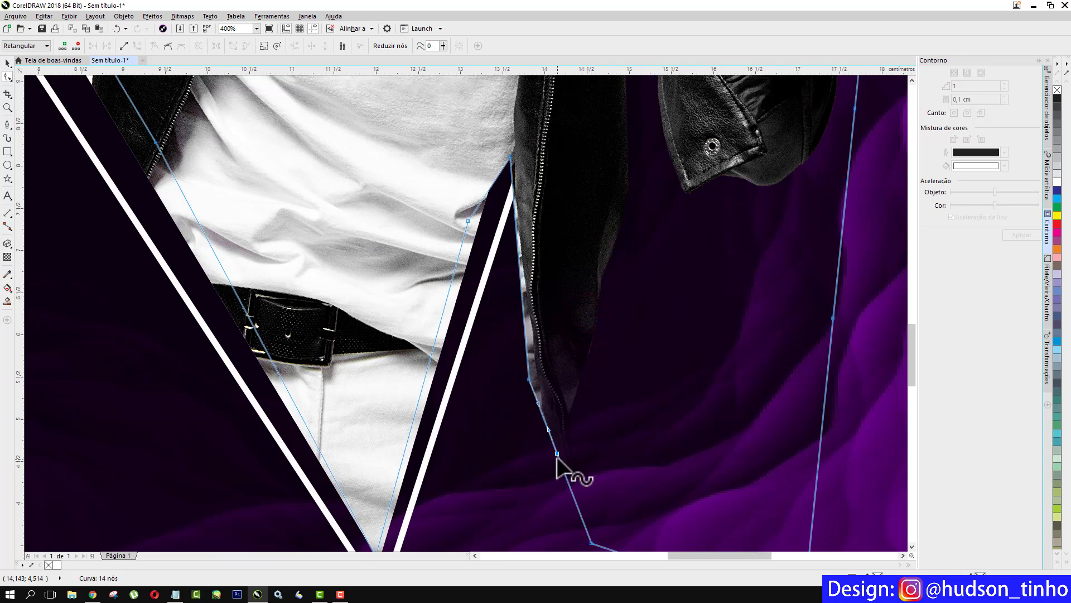
Move the outline nodes inward to follow the jacket's zipper edge and raise the notch's tip along the shirt, then deselect the photo
mouse_move(557, 453)
left_mouse_down()
mouse_move(530, 454)
mouse_move(550, 441)
left_mouse_up()
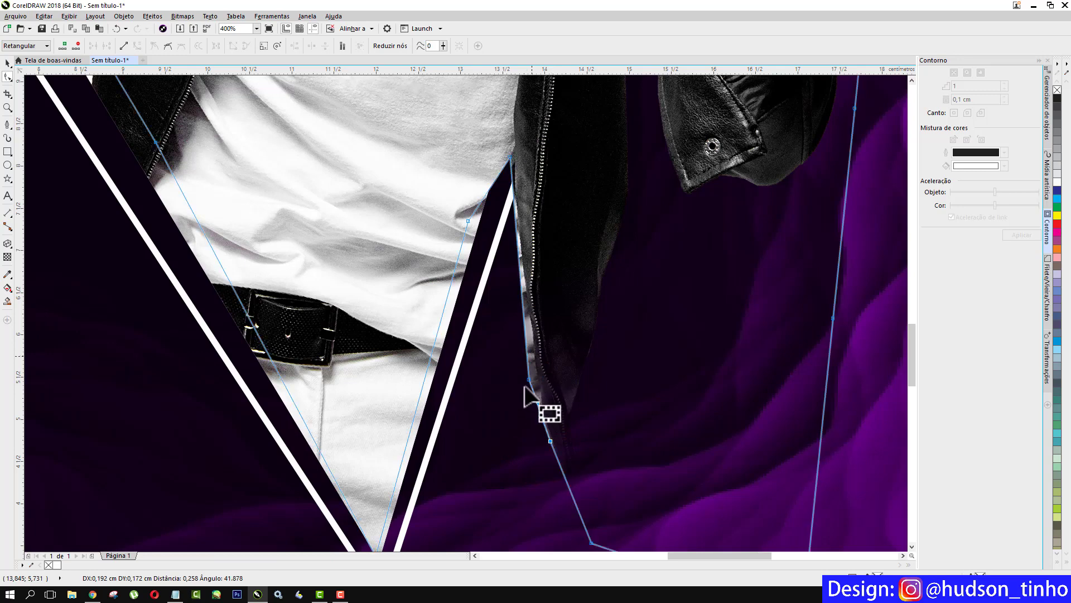
left_click_drag(528, 381, 532, 350)
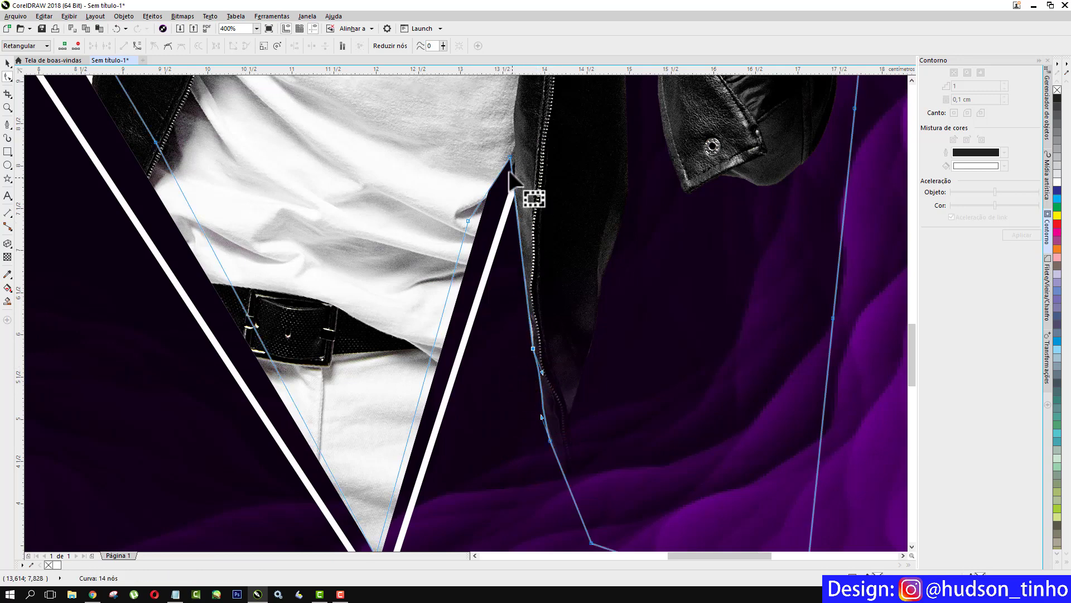
left_click_drag(509, 159, 512, 115)
left_click(511, 192)
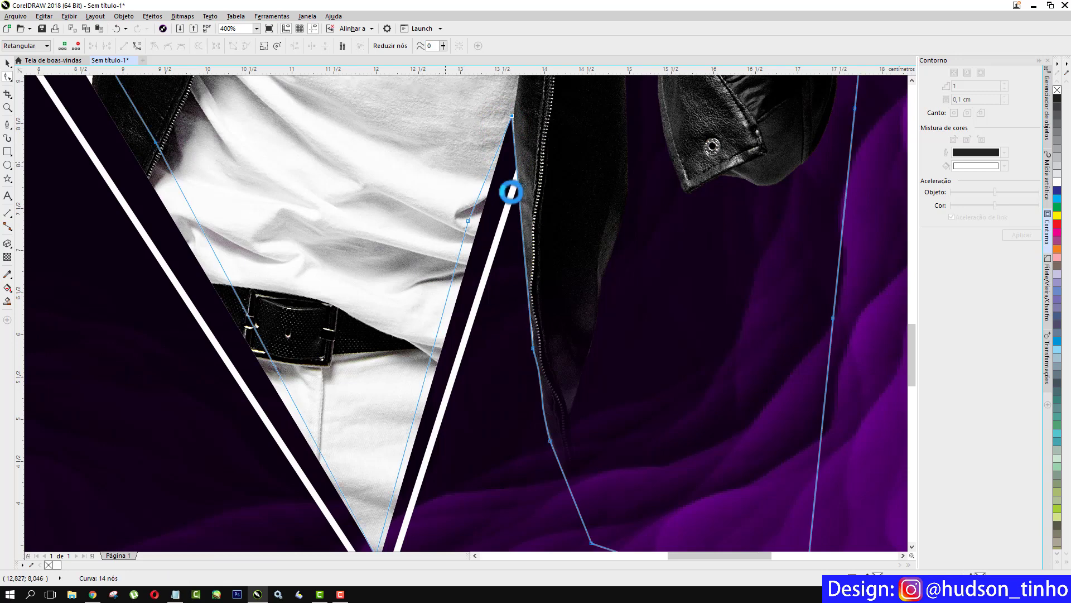
scroll(510, 190, "down", 3)
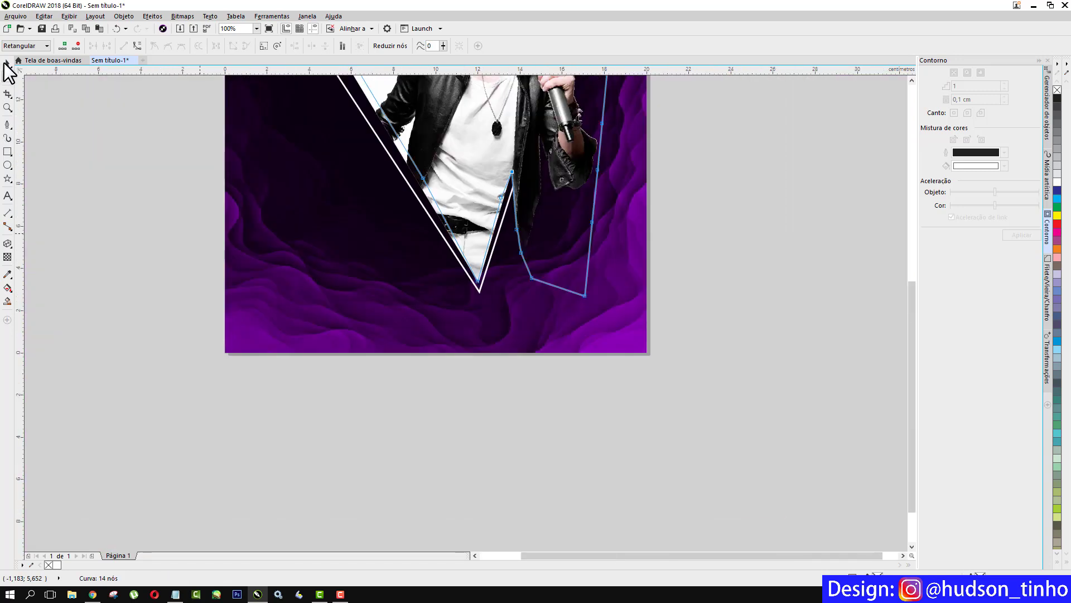
left_click(7, 63)
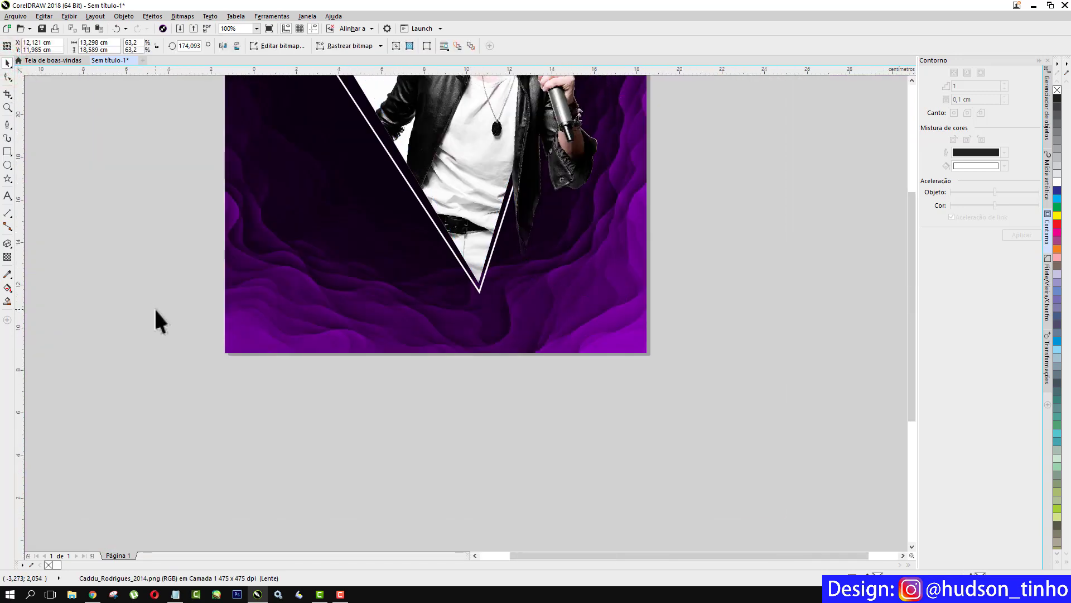
key("shift+F4")
left_click(184, 284)
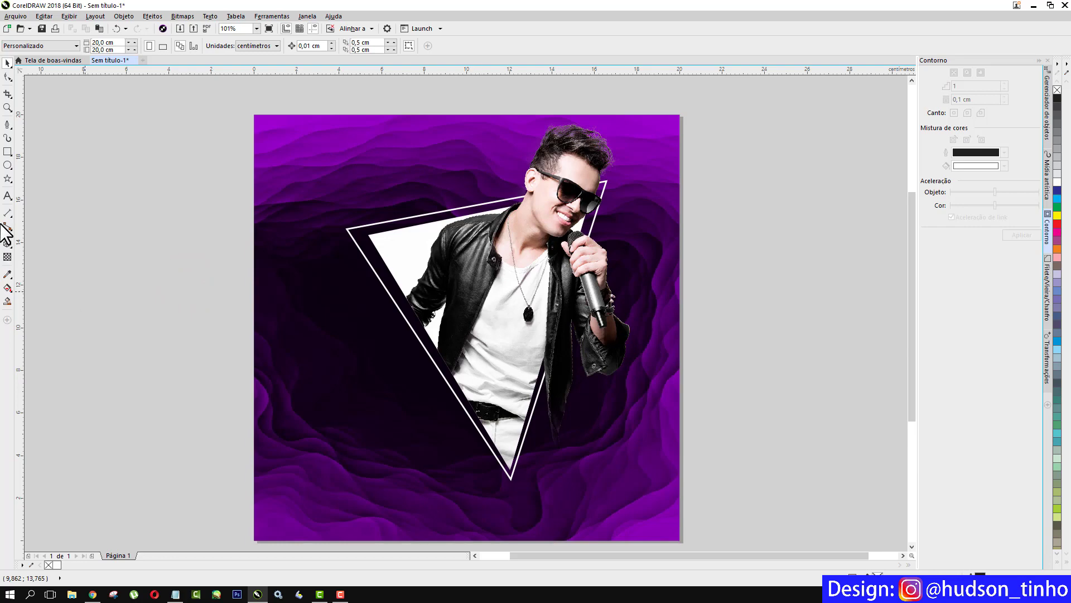
Add the artistic text "Hudson Tutoriais" across the lower part of the artwork and enlarge it to about 17.6 cm wide
left_click(7, 196)
left_click(233, 433)
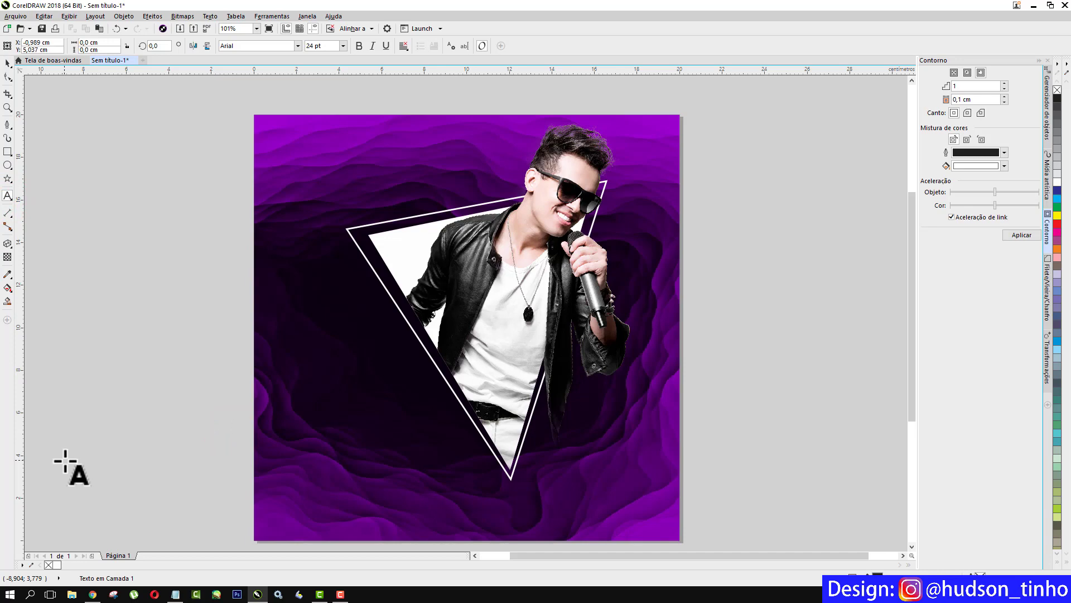
type("Hudson Tutoriais")
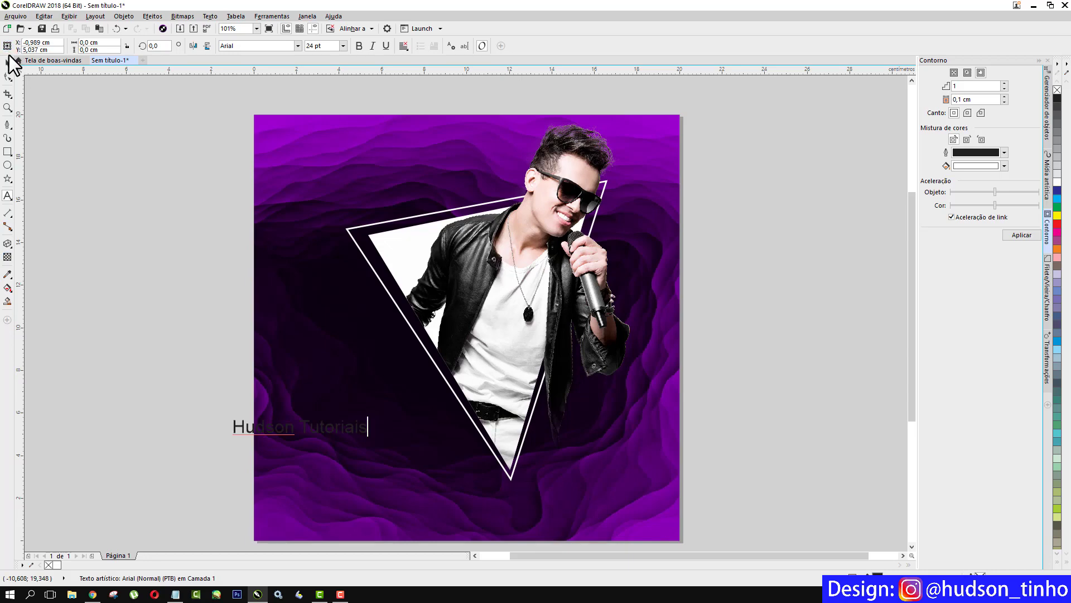
left_click(8, 63)
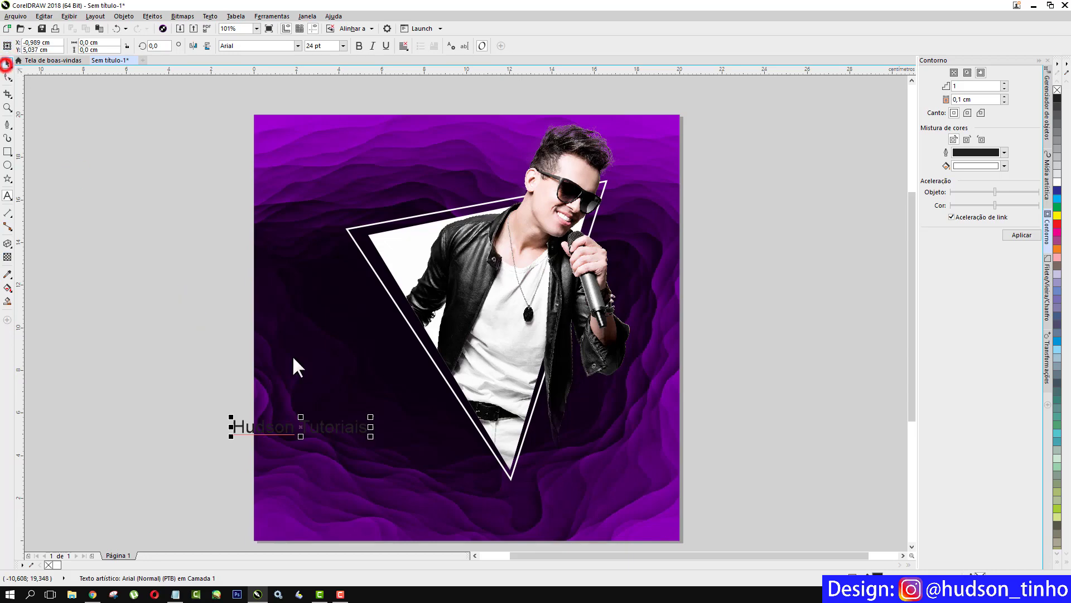
left_click_drag(370, 435, 614, 517)
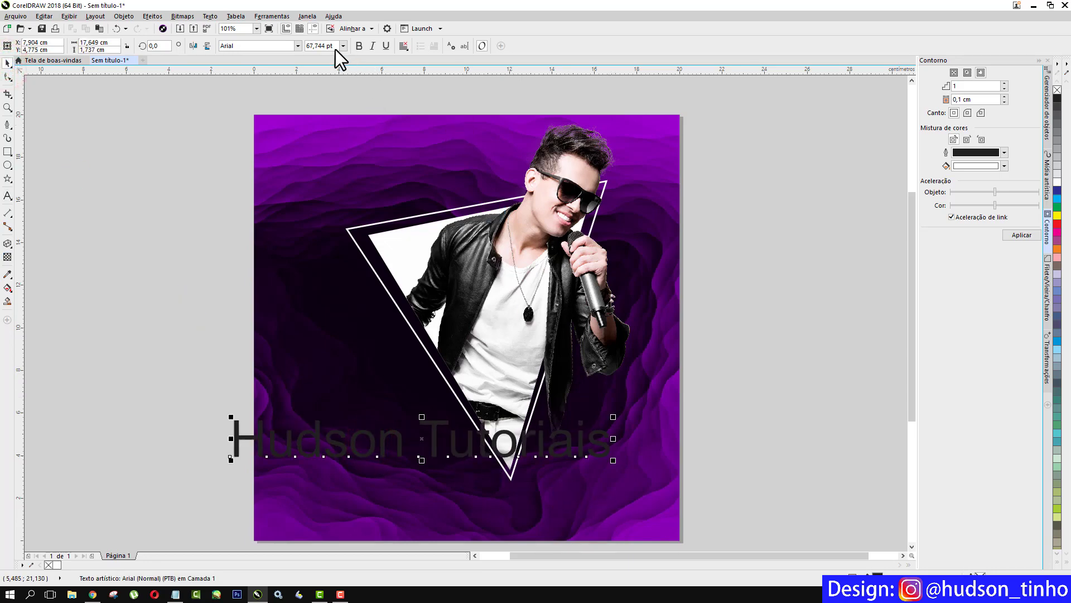
Set the title's font to Bebas Neue with a white fill and place it below the triangle, near the page's bottom edge
left_click(302, 49)
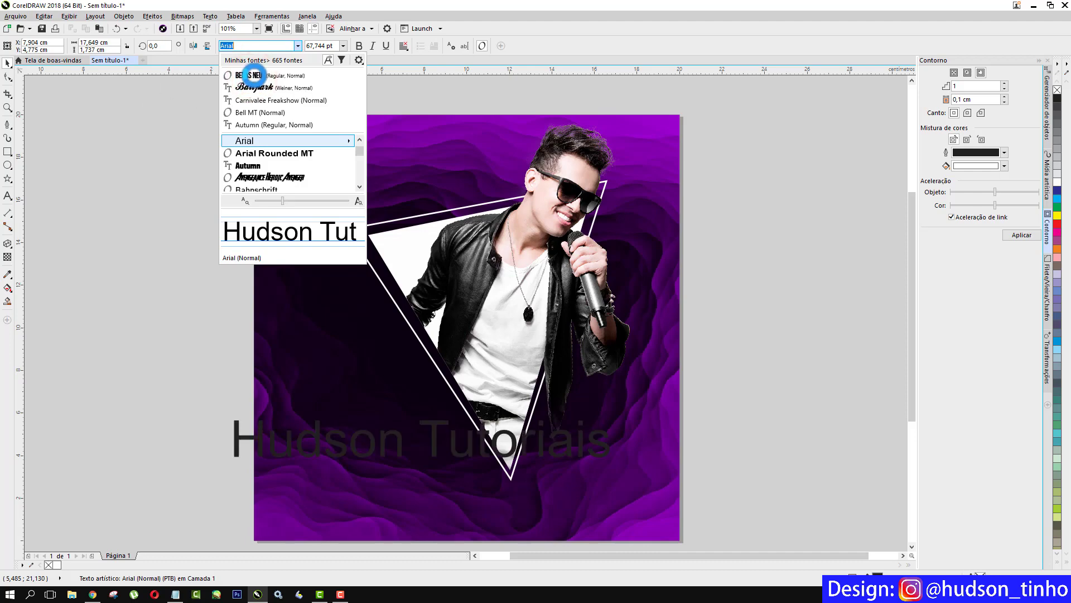
left_click(250, 76)
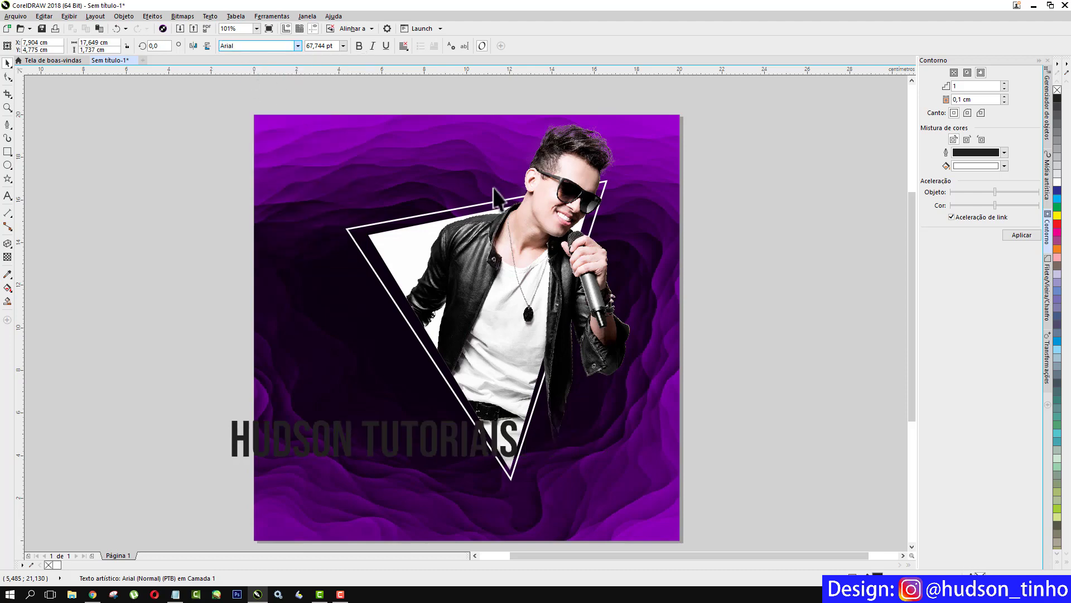
left_click(1057, 183)
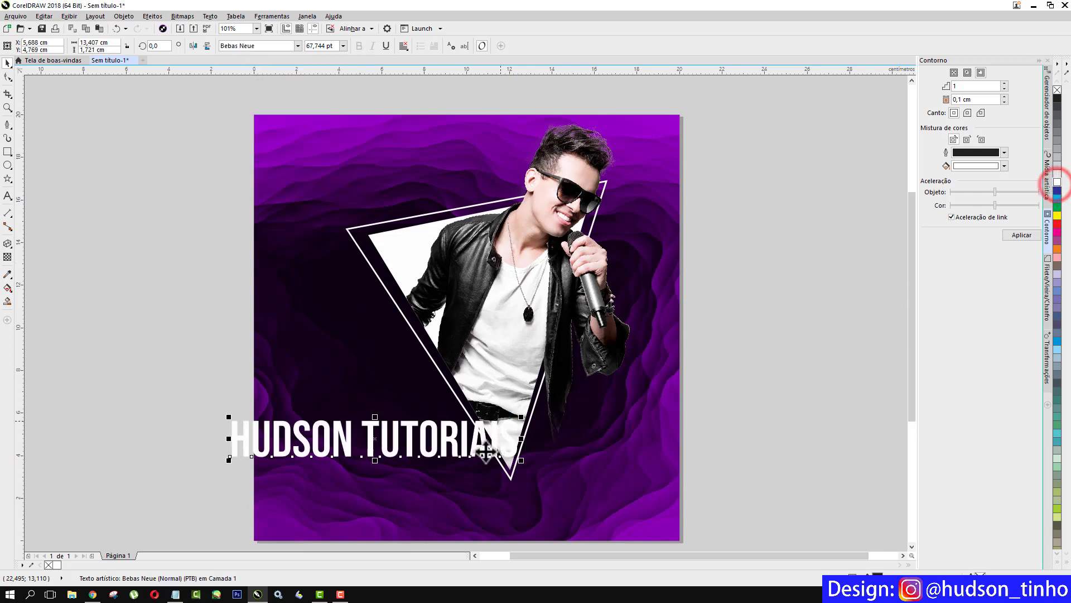
left_click_drag(472, 445, 582, 516)
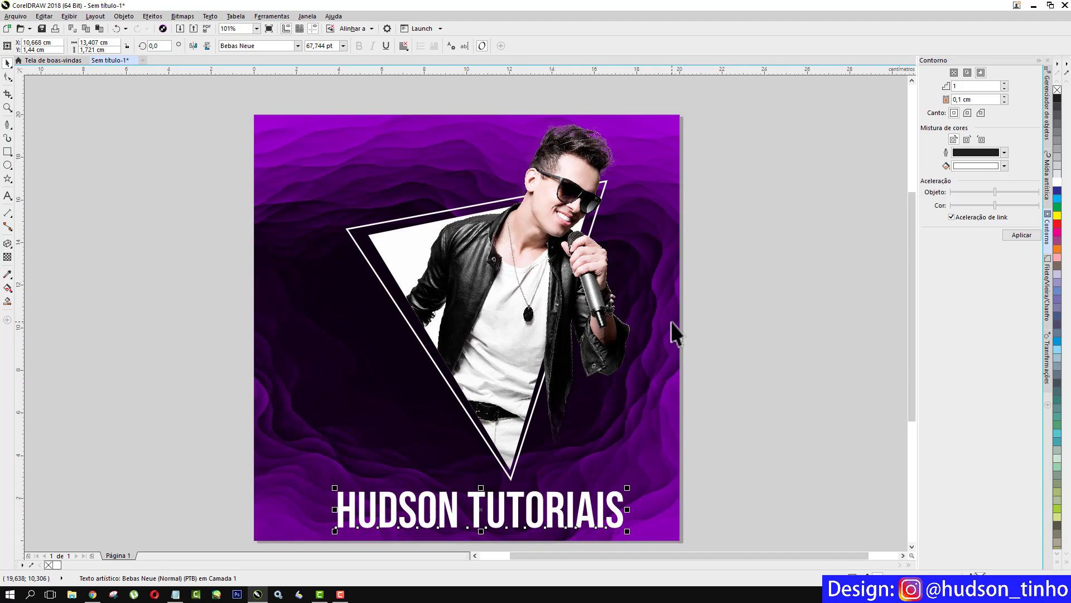
left_click(183, 304)
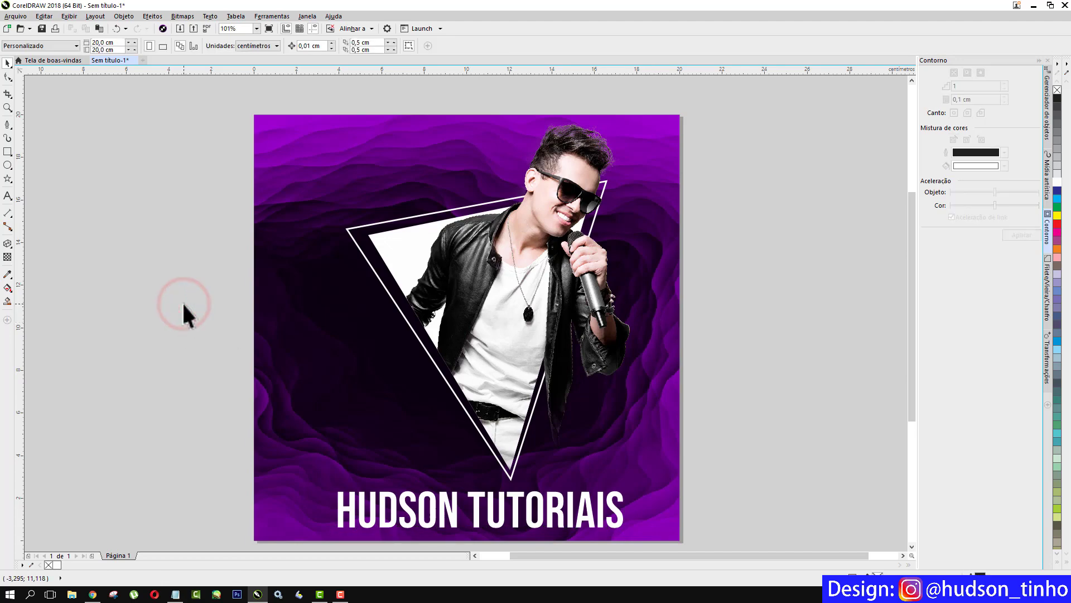